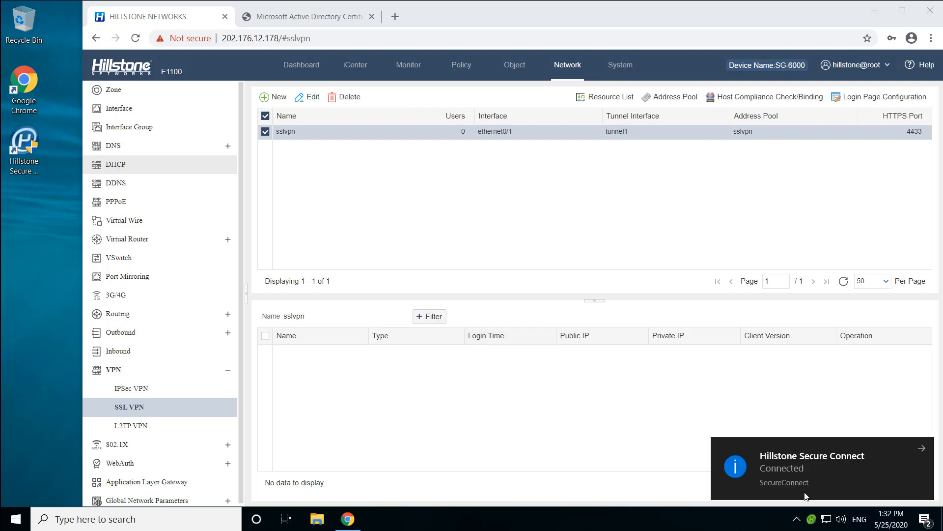
# - Disconnect the Hillstone Secure Connect VPN client and dismiss its notifications
pyautogui.click(922, 449)
pyautogui.click(812, 519)
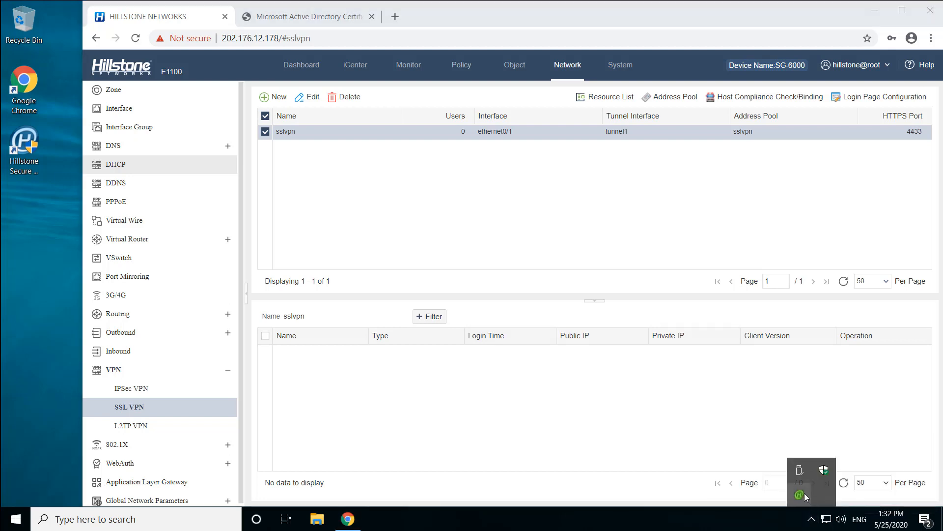
pyautogui.rightClick(801, 491)
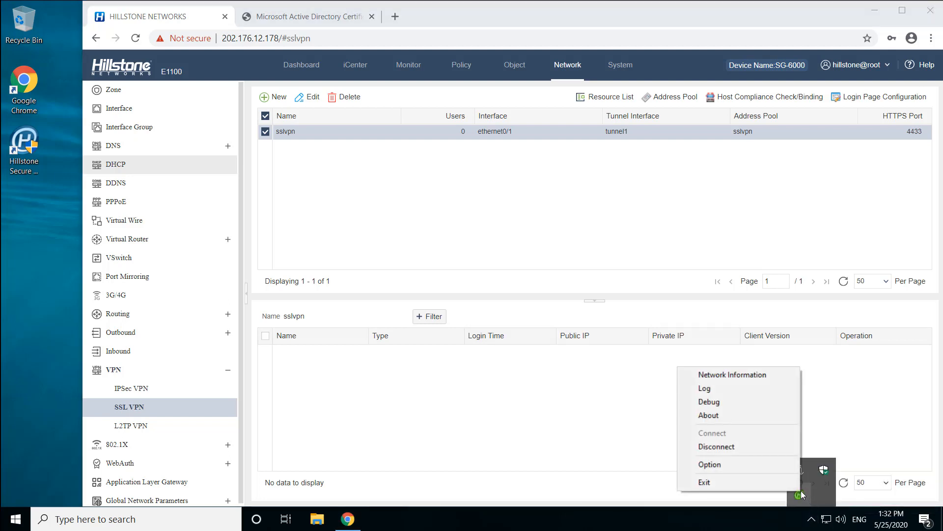
pyautogui.click(778, 450)
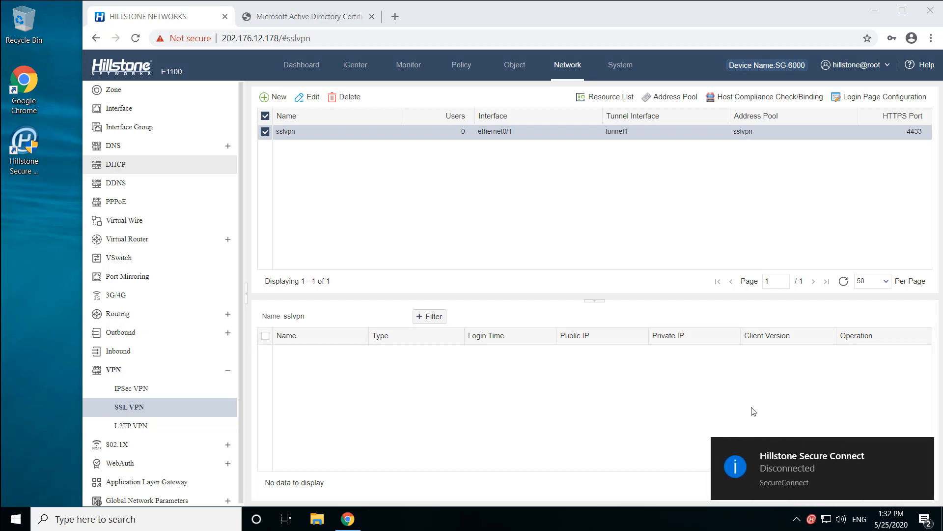
pyautogui.click(922, 450)
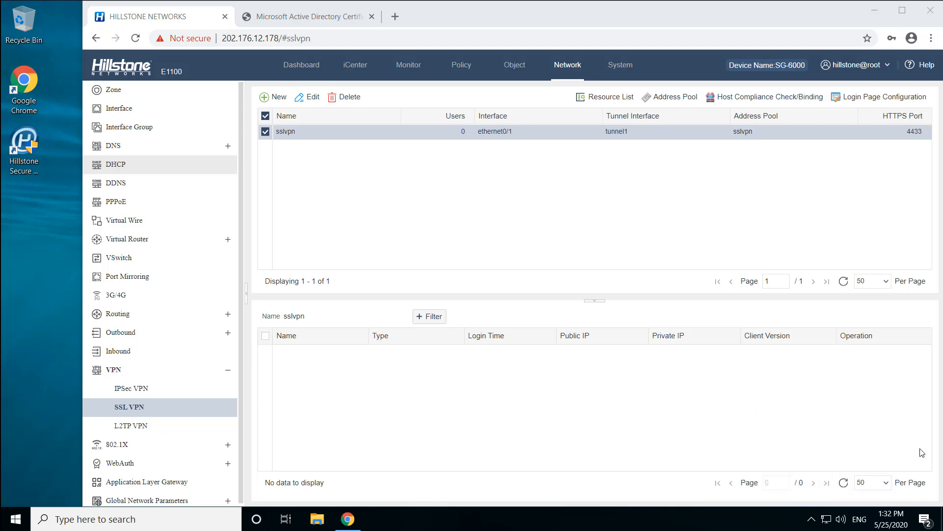
# - Download the CA certificate from Microsoft Active Directory Certificate Services with Base 64 encoding and save it to the Desktop as CA
pyautogui.click(298, 17)
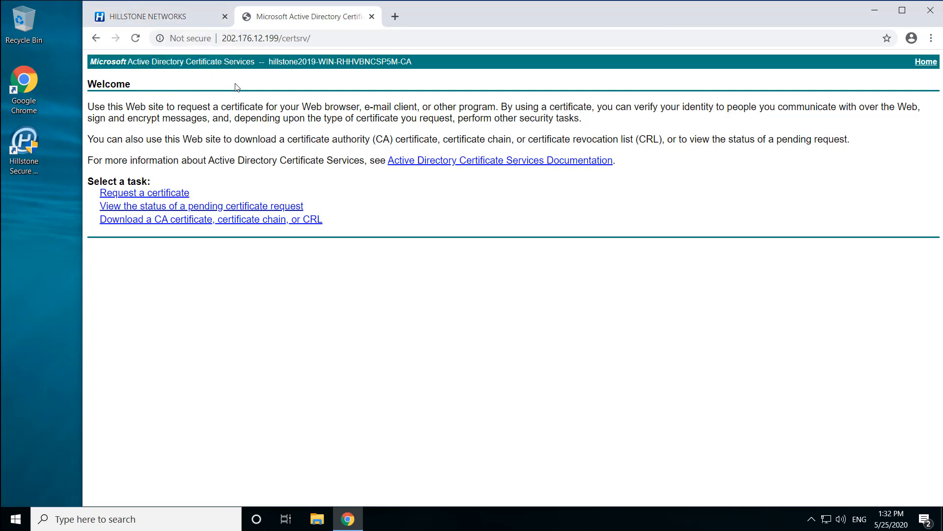
pyautogui.click(184, 224)
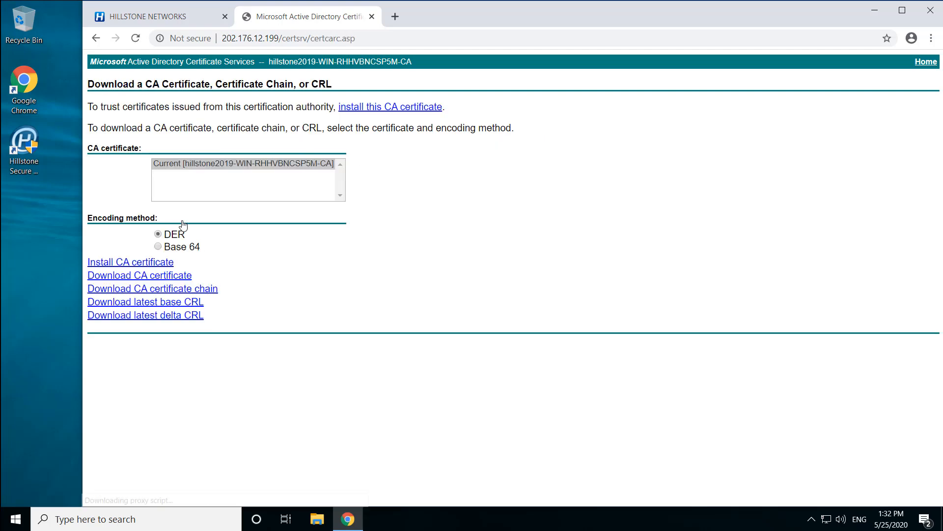
pyautogui.click(157, 246)
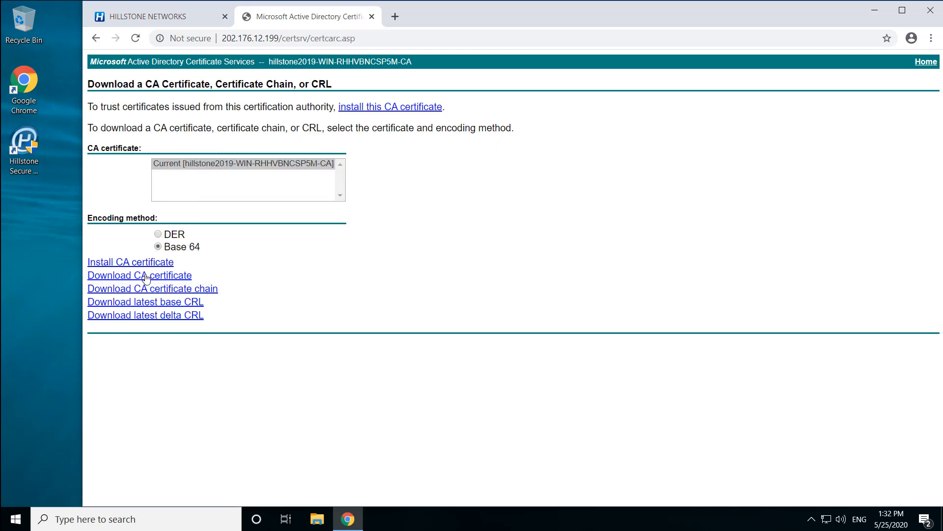
pyautogui.click(146, 276)
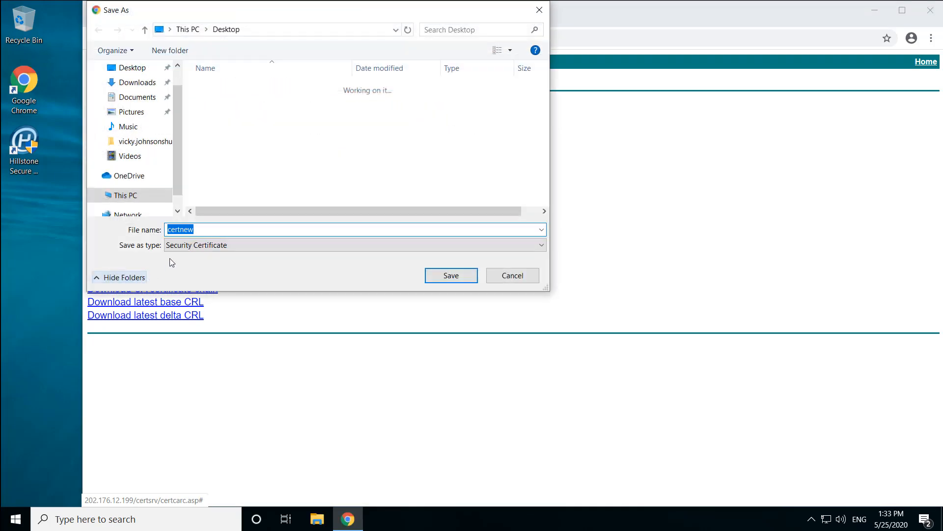
pyautogui.click(188, 229)
pyautogui.moveTo(188, 229); pyautogui.dragTo(165, 231)
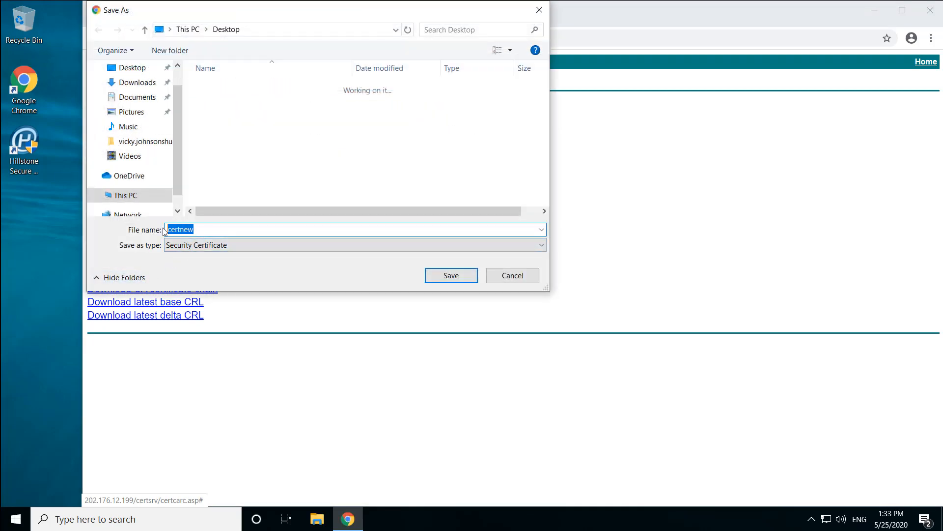
pyautogui.write('CA')
pyautogui.click(449, 277)
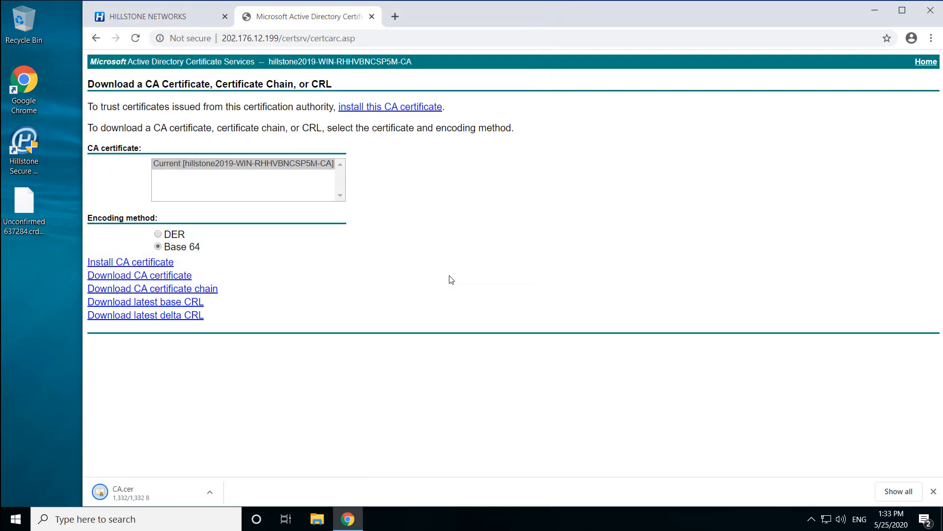
# - In the Hillstone firewall's PKI settings, generate an RSA key labelled scvpn_test with a 2048 key modulus
pyautogui.click(183, 20)
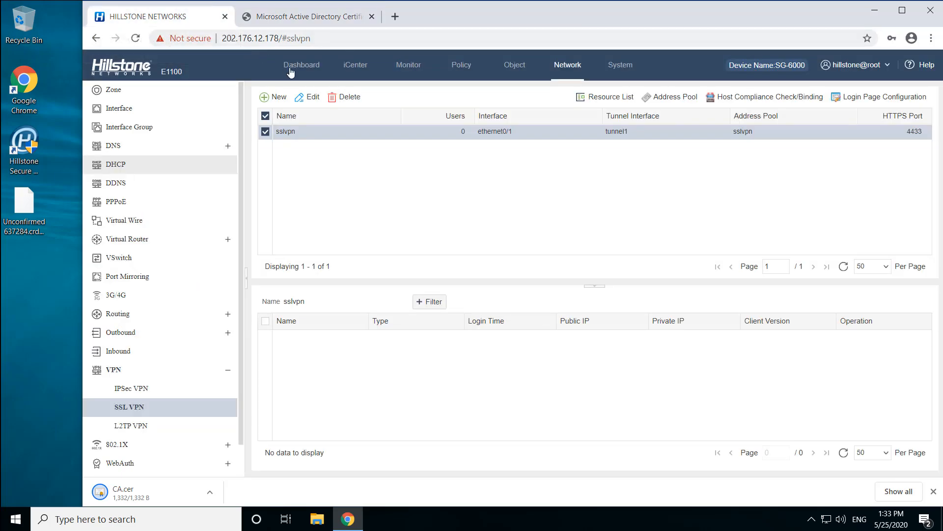
pyautogui.click(621, 66)
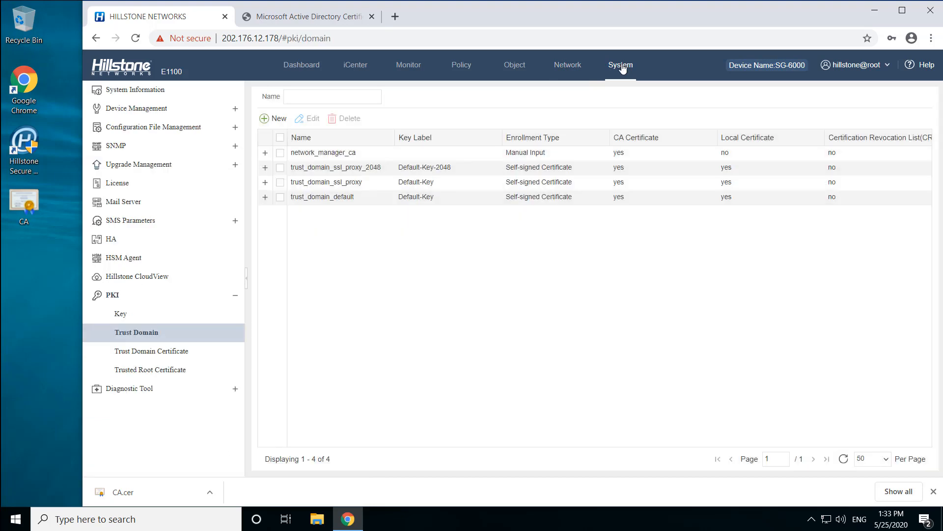
pyautogui.click(131, 315)
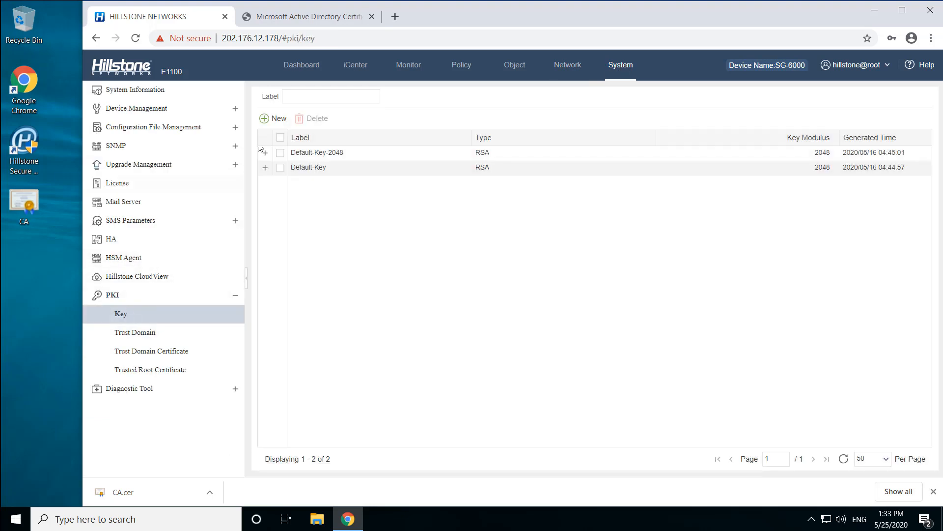
pyautogui.click(275, 118)
pyautogui.click(485, 221)
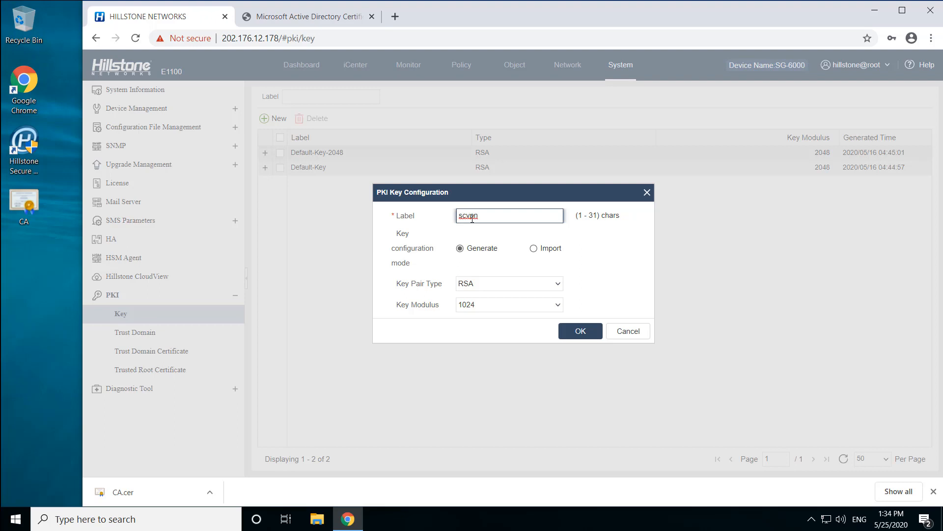
pyautogui.write('scvpn_test')
pyautogui.click(554, 305)
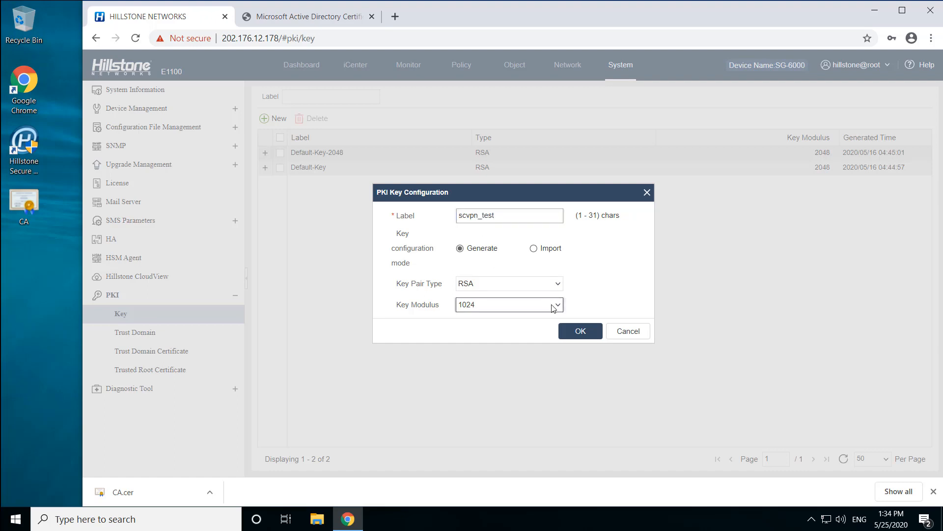
pyautogui.click(479, 354)
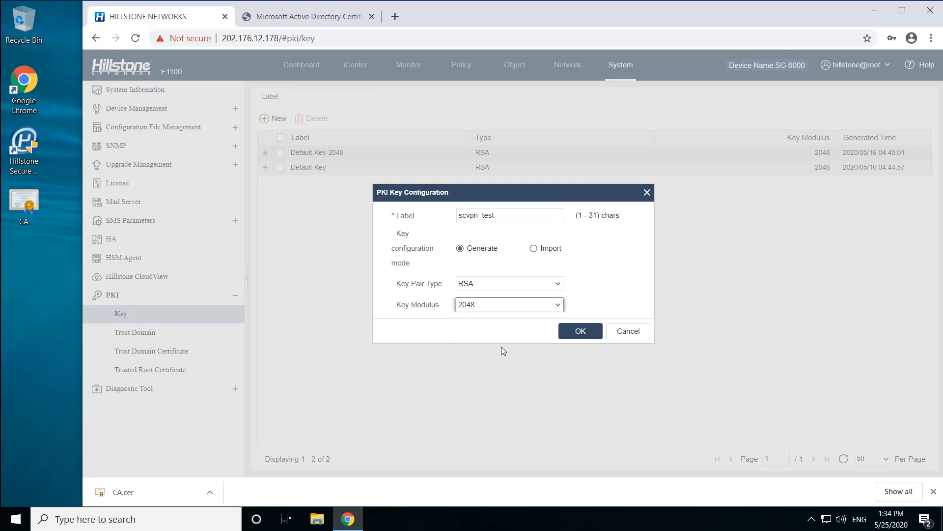
pyautogui.click(585, 334)
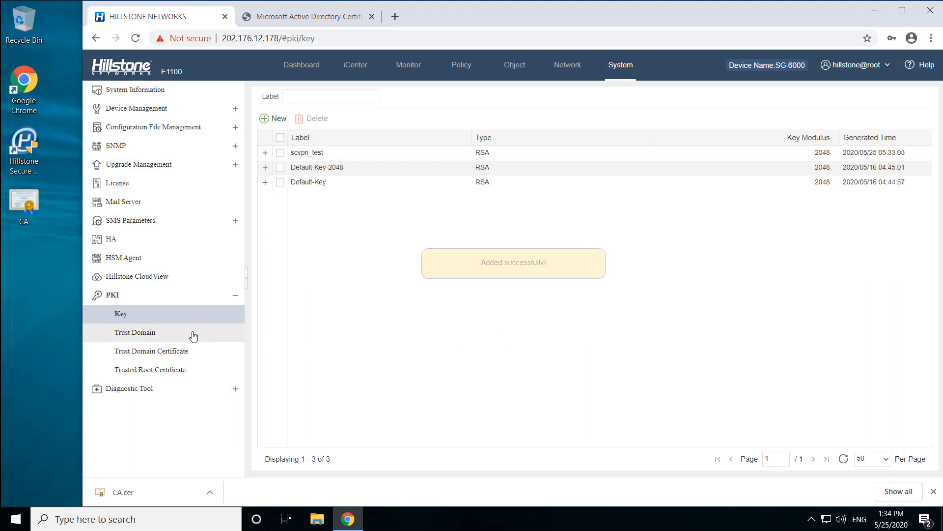
# - Create a manual-input trust domain named scvpn_test and import the CA.cer file from the Desktop as its CA certificate
pyautogui.click(189, 333)
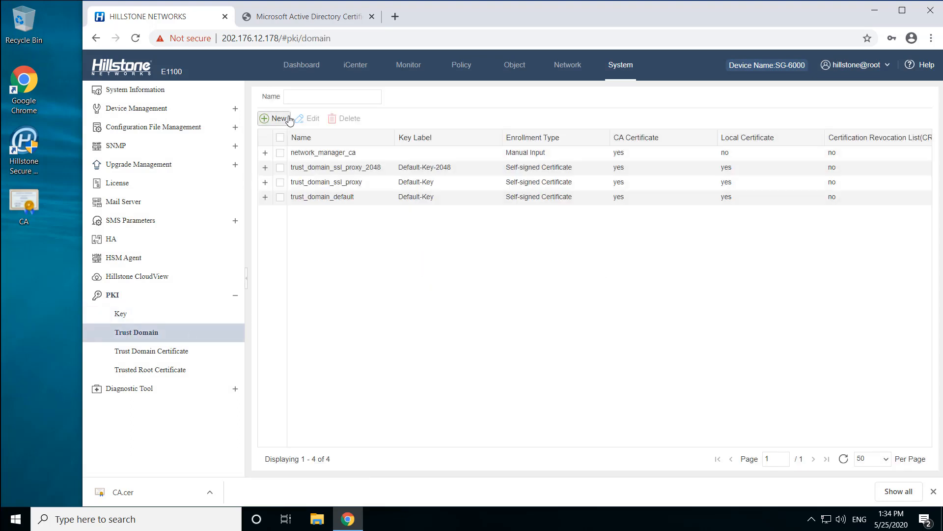
pyautogui.click(280, 120)
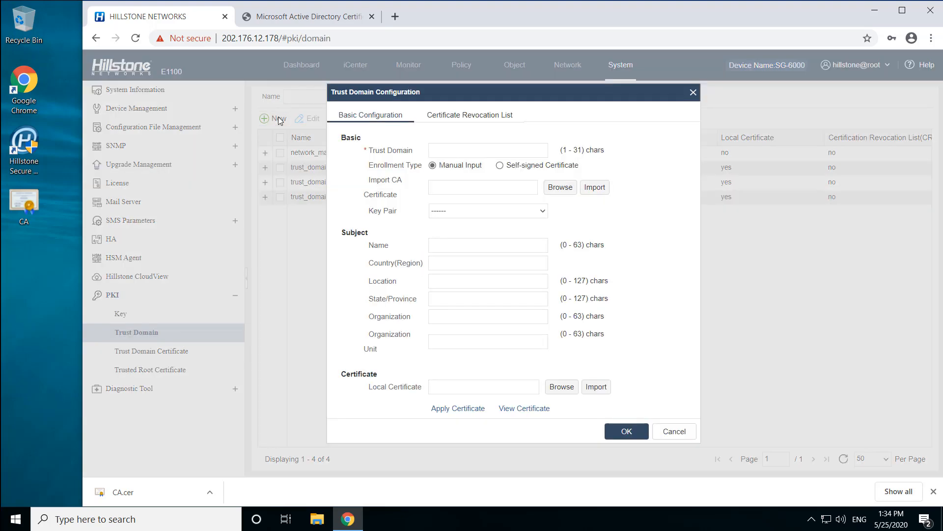
pyautogui.click(466, 151)
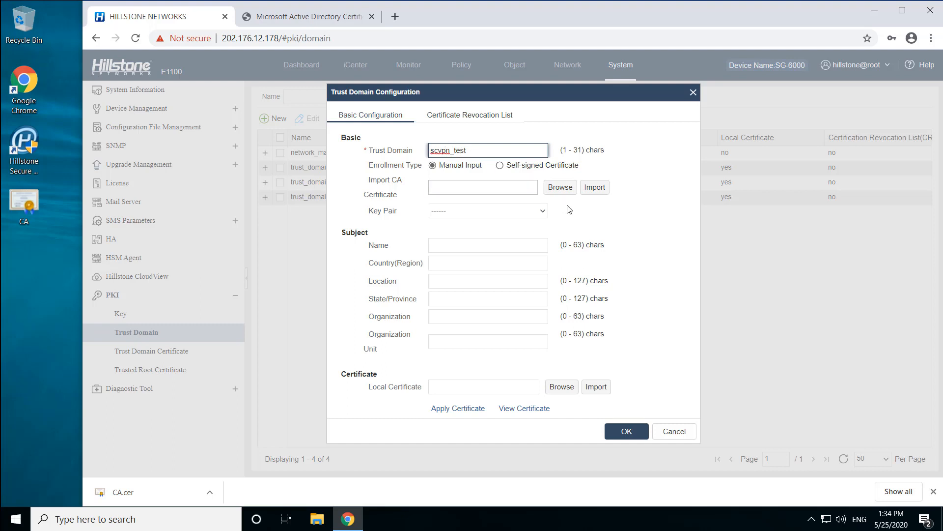
pyautogui.click(565, 190)
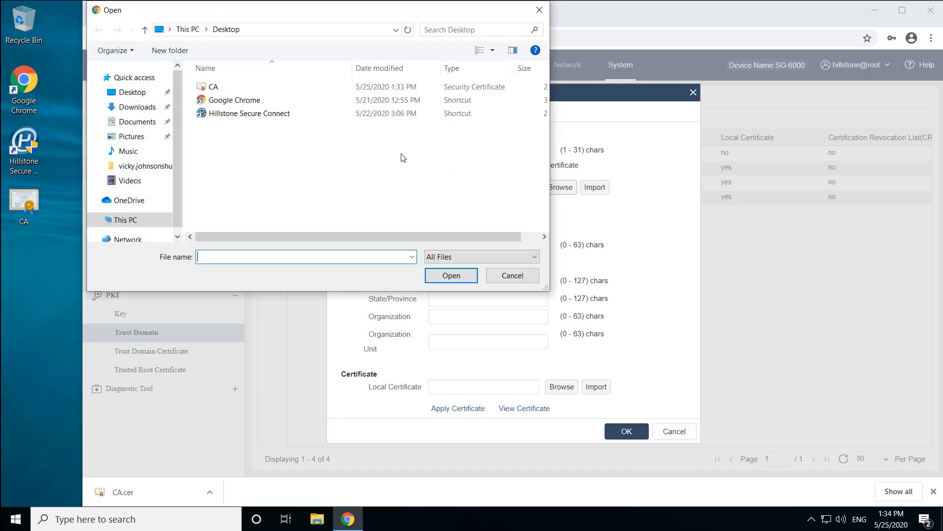
pyautogui.click(240, 88)
pyautogui.click(455, 271)
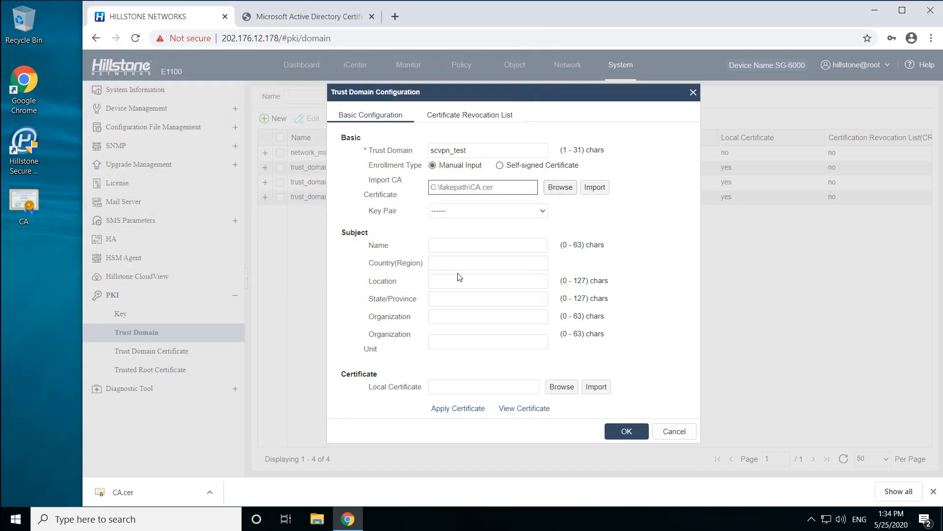
pyautogui.click(601, 187)
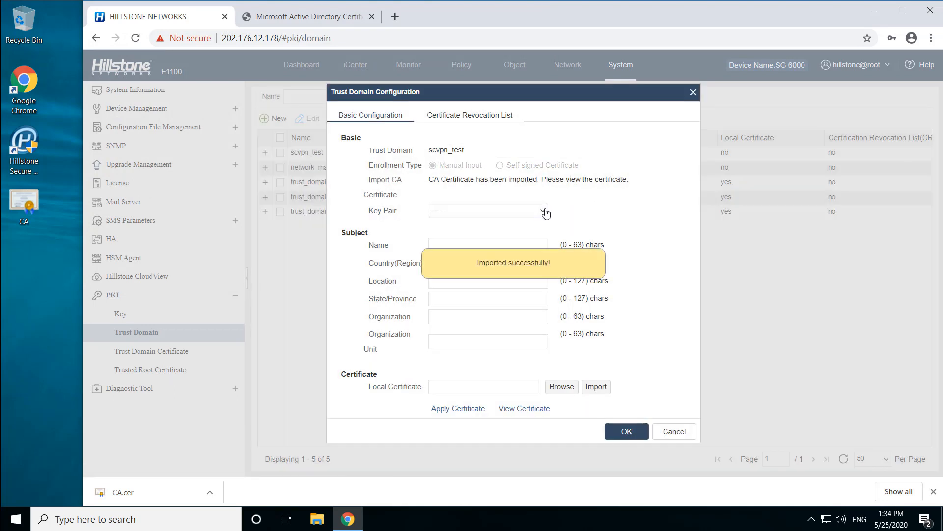
# - Assign key pair scvpn_test and fill in the subject: name scvpn_test, country US, location Santa Clara, state CA, organization Hillstone
pyautogui.click(542, 211)
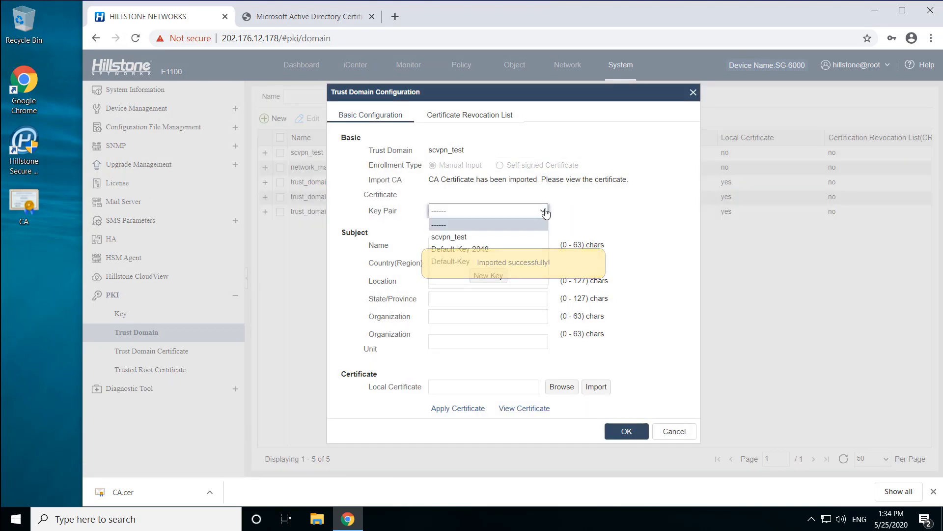
pyautogui.click(484, 237)
pyautogui.click(447, 245)
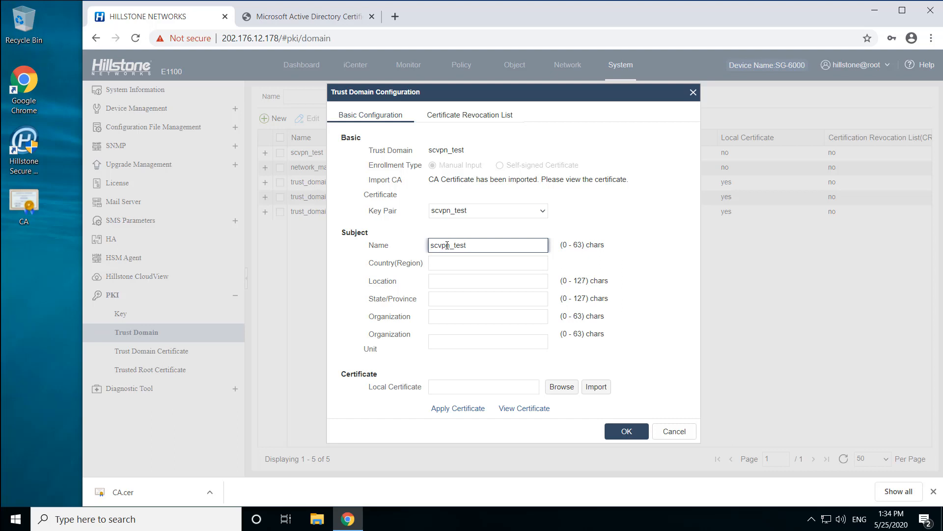
pyautogui.click(448, 263)
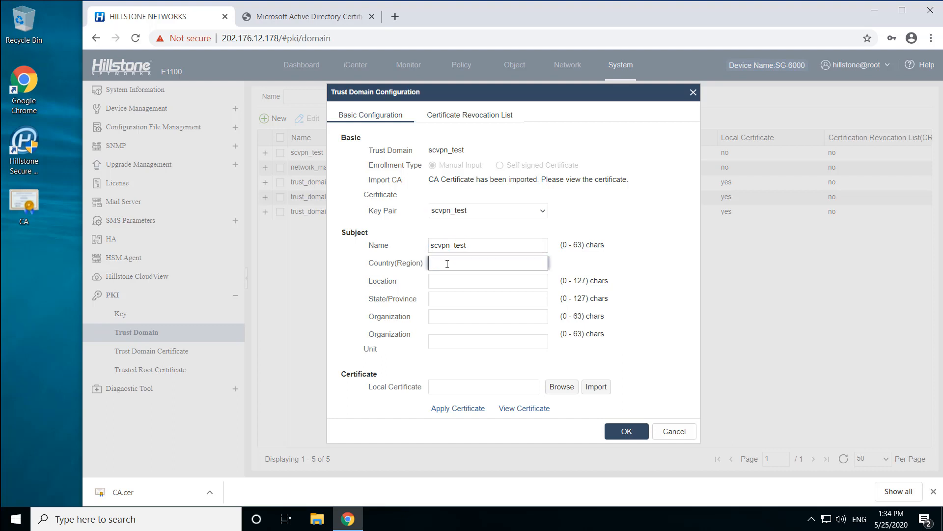
pyautogui.write('US')
pyautogui.click(444, 279)
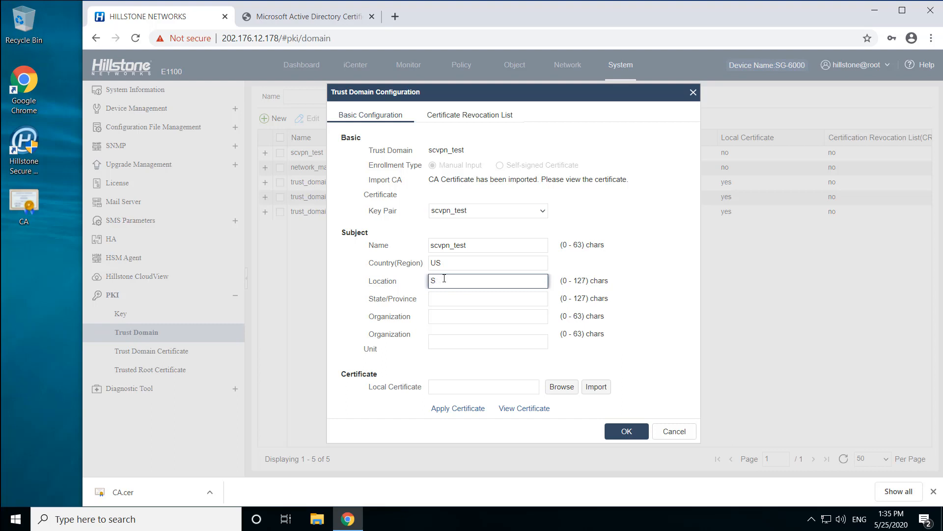
pyautogui.write('Santa Clara')
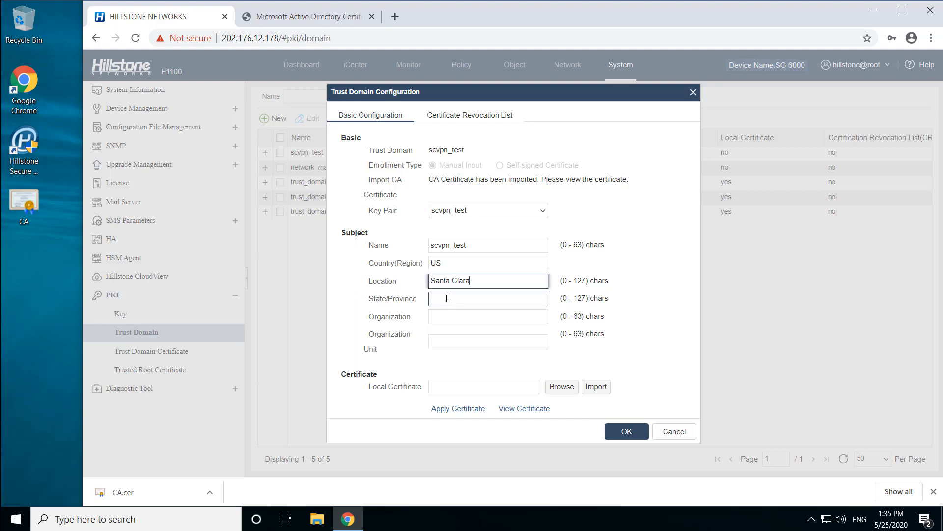
pyautogui.click(446, 298)
pyautogui.write('CA')
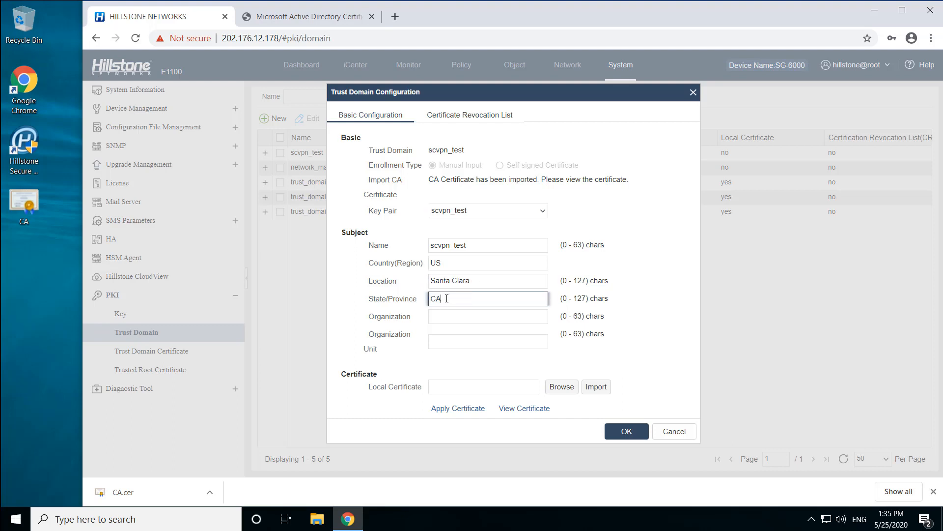
pyautogui.click(449, 316)
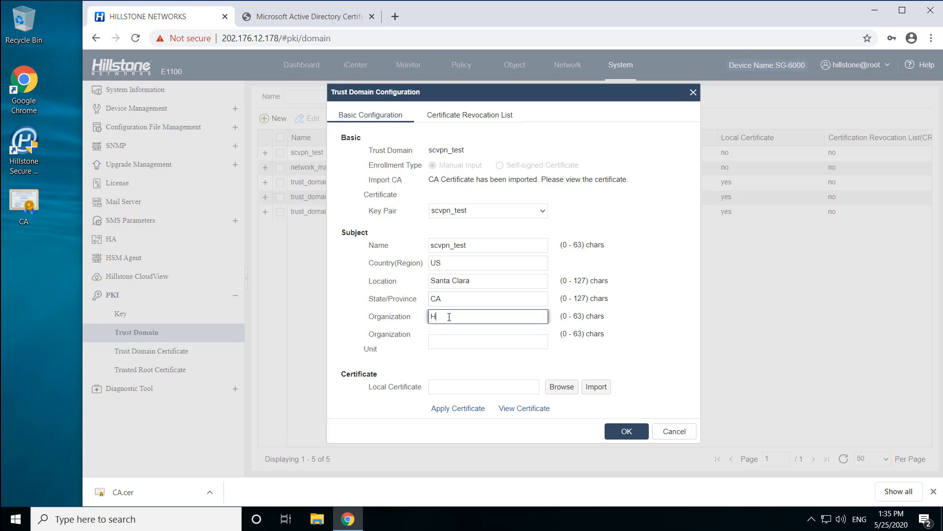
pyautogui.write('Hillstone')
# - Apply for the trust domain's local certificate and copy the full PKCS certificate request text
pyautogui.click(466, 407)
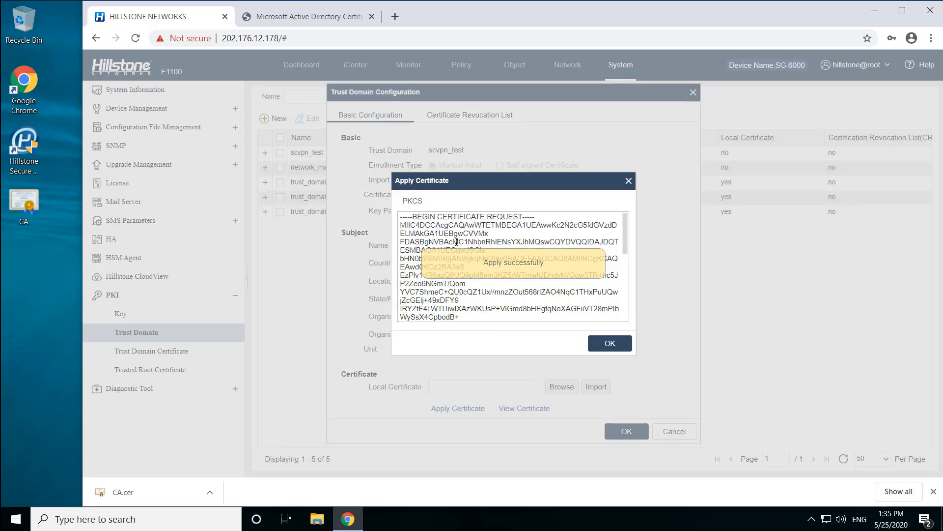
pyautogui.click(457, 241)
pyautogui.hotkey('ctrl', 'a')
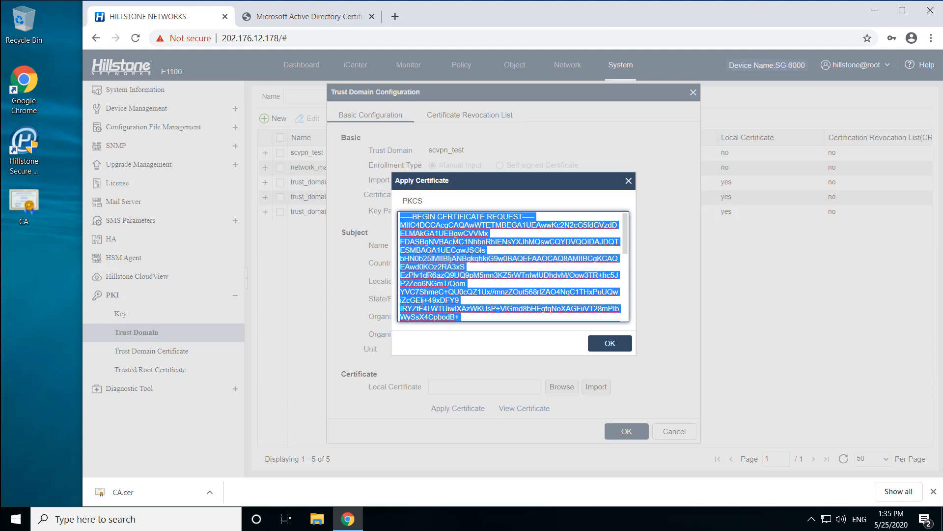
pyautogui.rightClick(457, 241)
pyautogui.click(480, 282)
# - On the Microsoft Active Directory Certificate Services site, submit the copied PKCS request as an advanced certificate request using the Web Server template
pyautogui.click(314, 16)
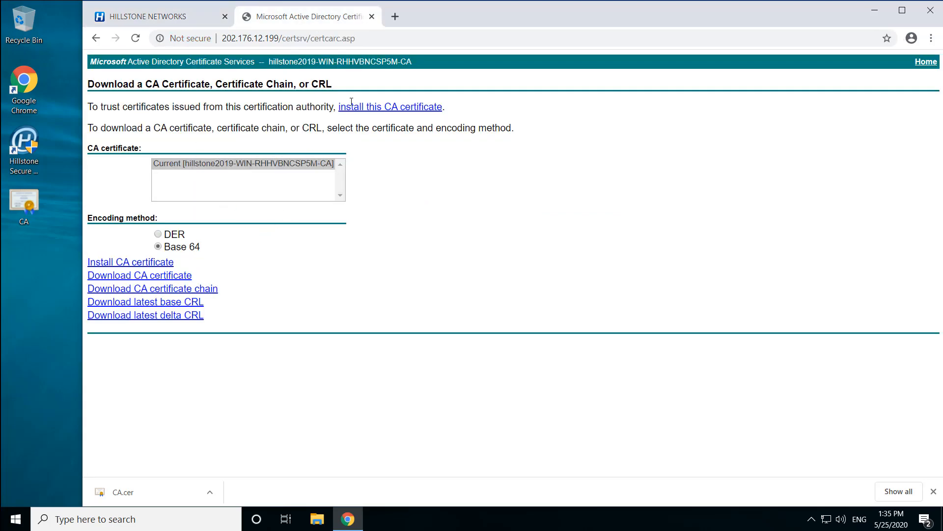
pyautogui.click(926, 62)
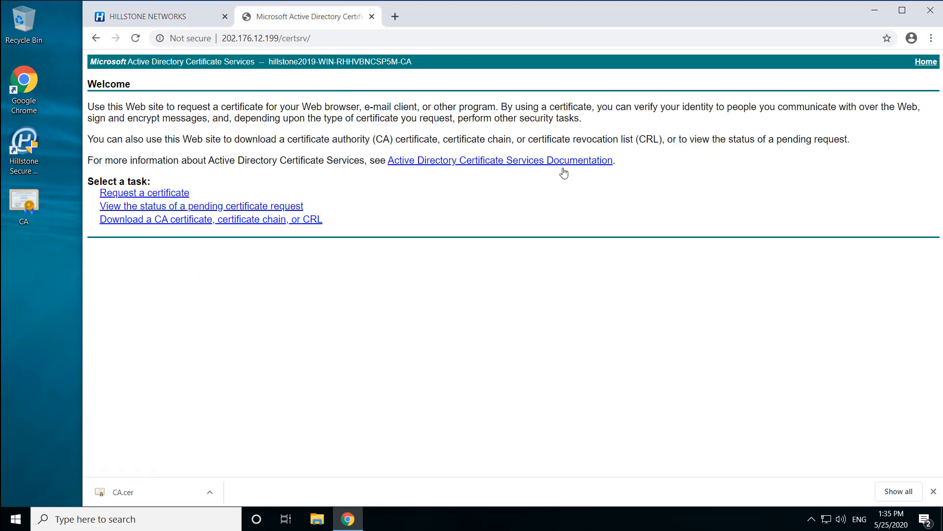
pyautogui.click(142, 193)
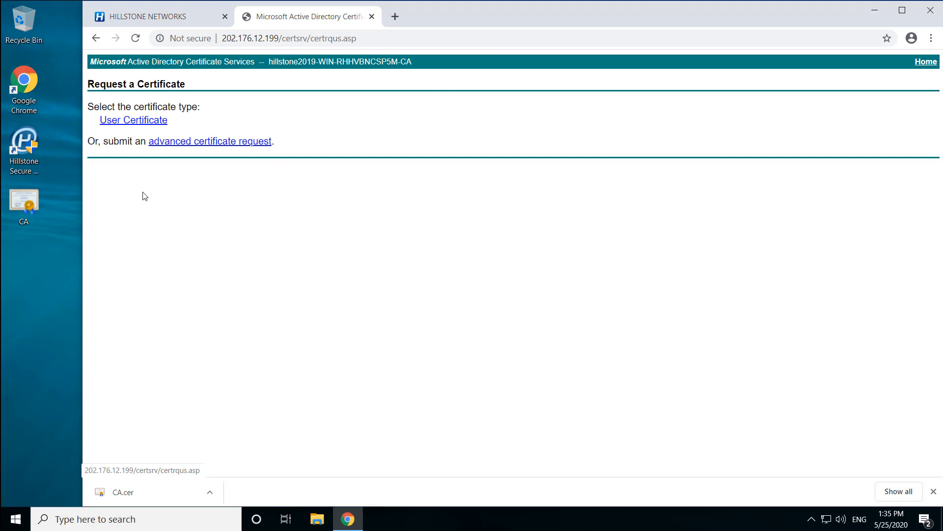
pyautogui.click(199, 143)
pyautogui.click(195, 151)
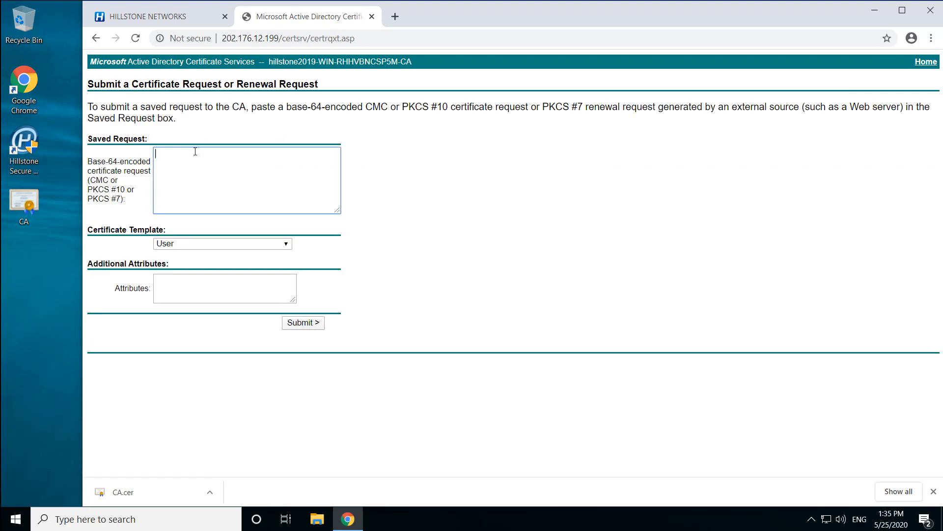
pyautogui.rightClick(196, 152)
pyautogui.click(247, 245)
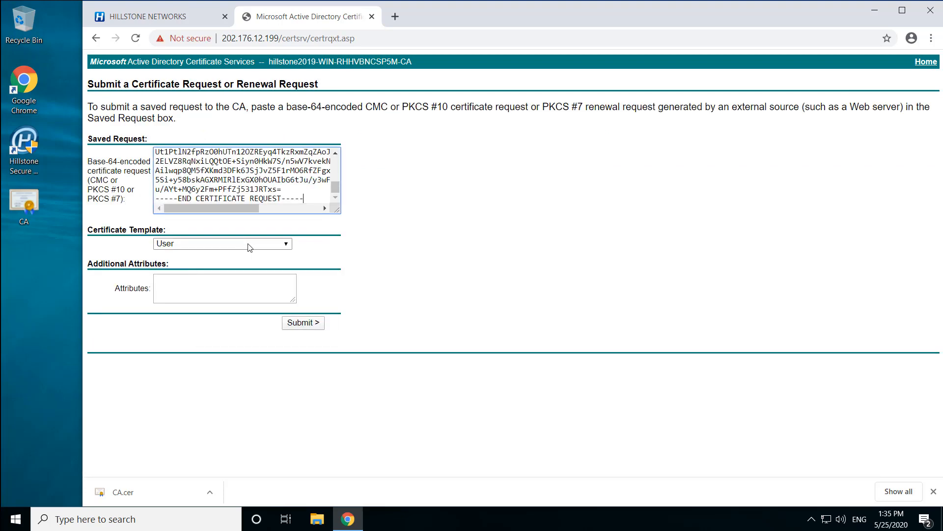
pyautogui.click(249, 244)
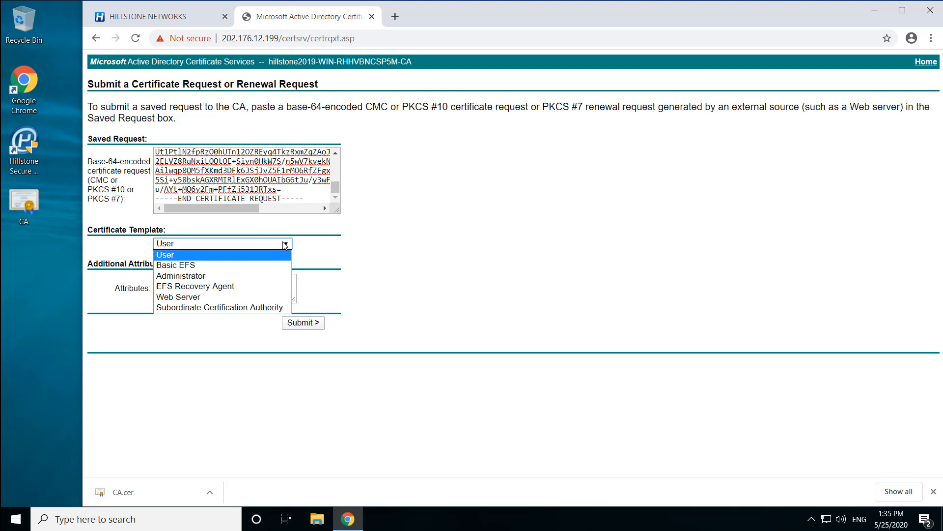
pyautogui.click(231, 297)
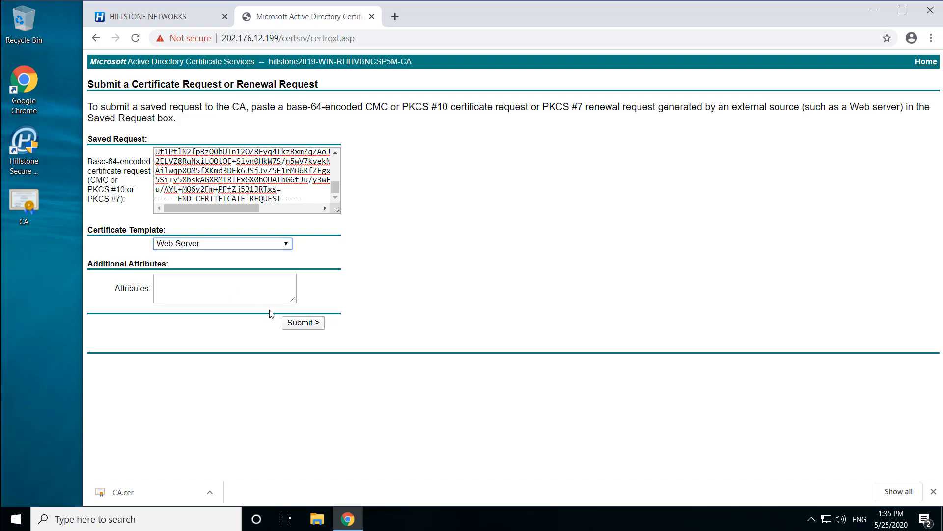
pyautogui.click(304, 323)
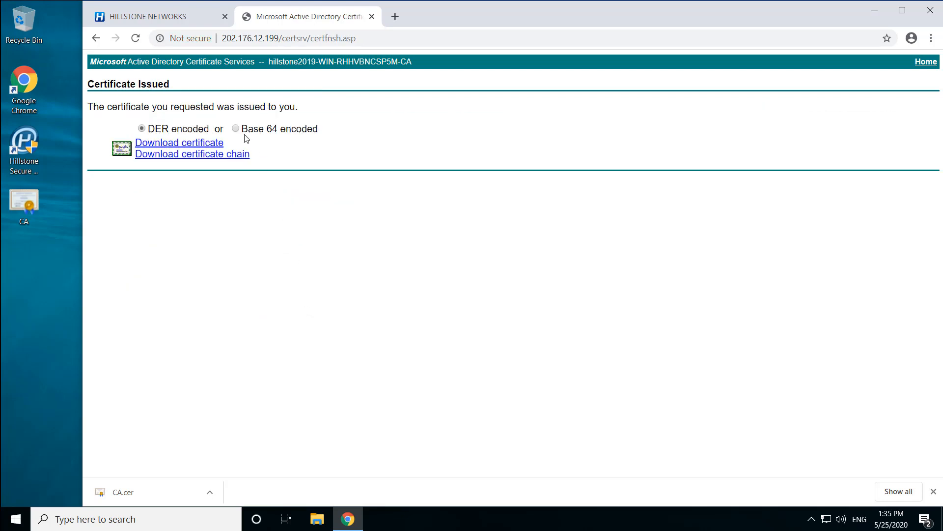
# - Download the issued certificate Base 64 encoded and save it to the Desktop as scvpn_test_local
pyautogui.click(237, 130)
pyautogui.click(191, 147)
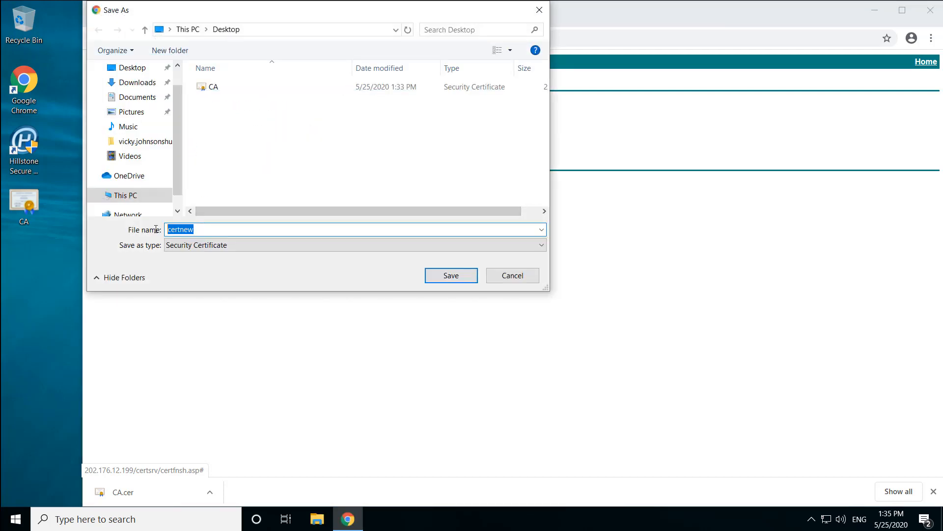
pyautogui.write('scvpn_test_local')
pyautogui.click(449, 276)
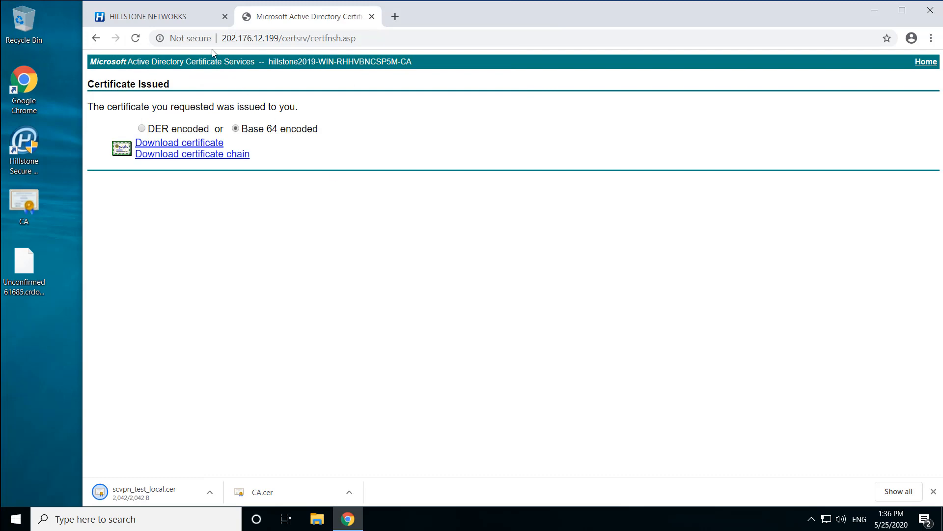
# - Back in the Hillstone trust domain configuration, import scvpn_test_local.cer as the local certificate and save the domain
pyautogui.click(183, 17)
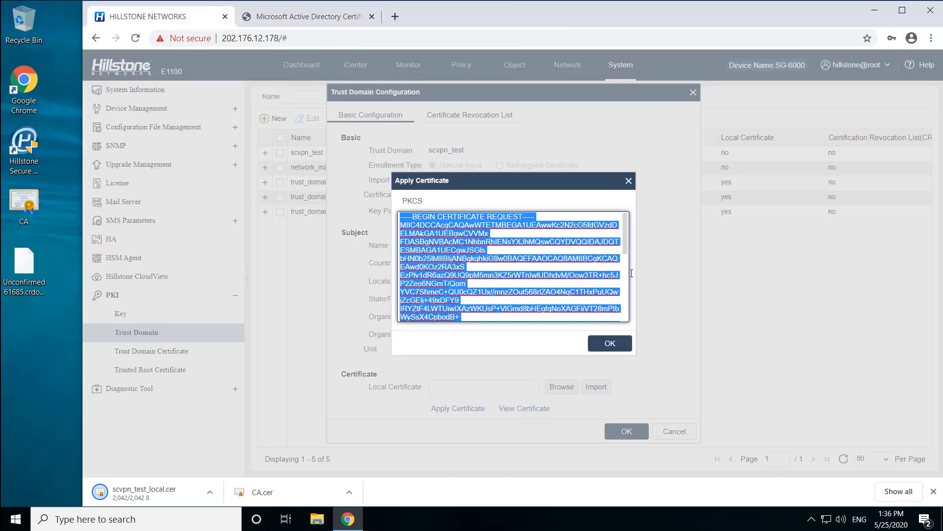
pyautogui.click(629, 181)
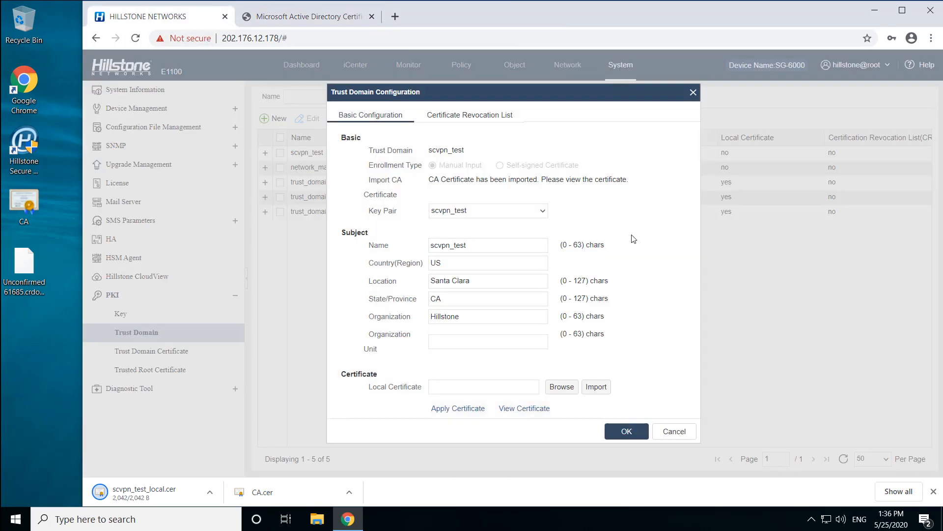
pyautogui.click(562, 386)
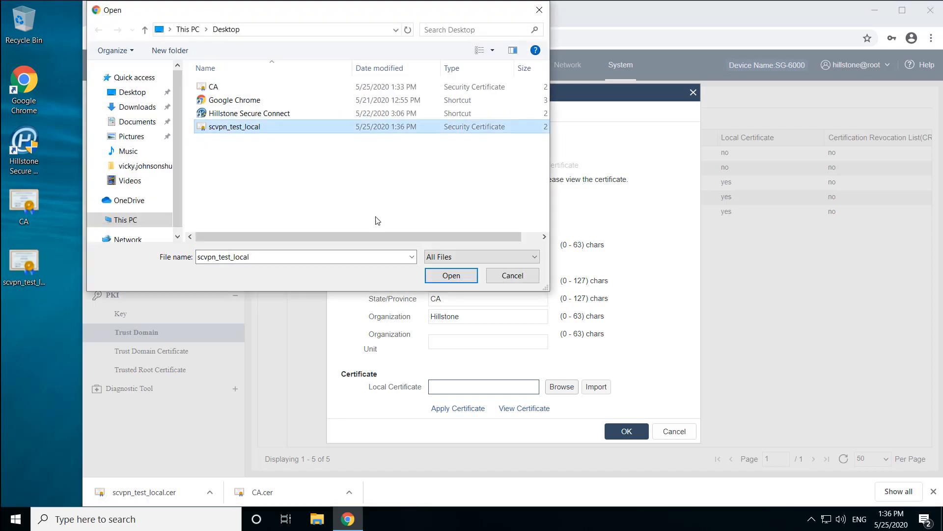
pyautogui.click(452, 276)
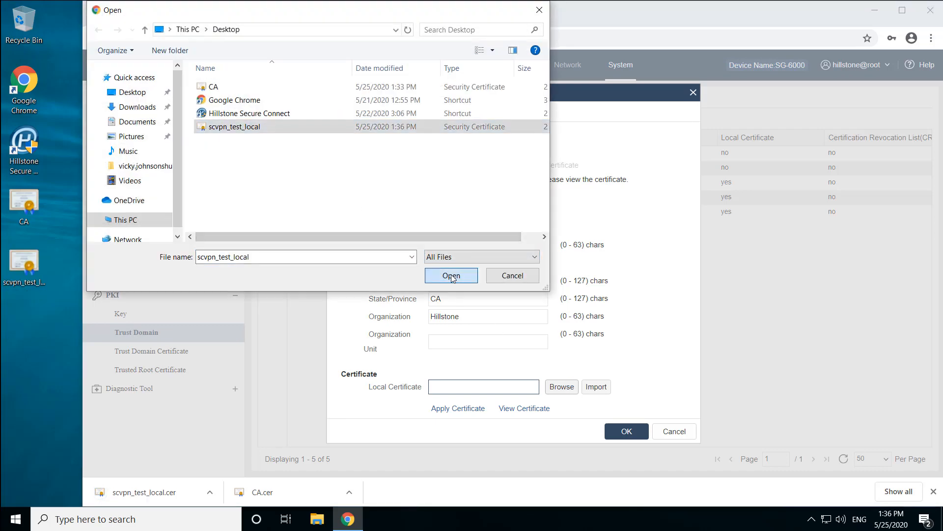
pyautogui.click(596, 386)
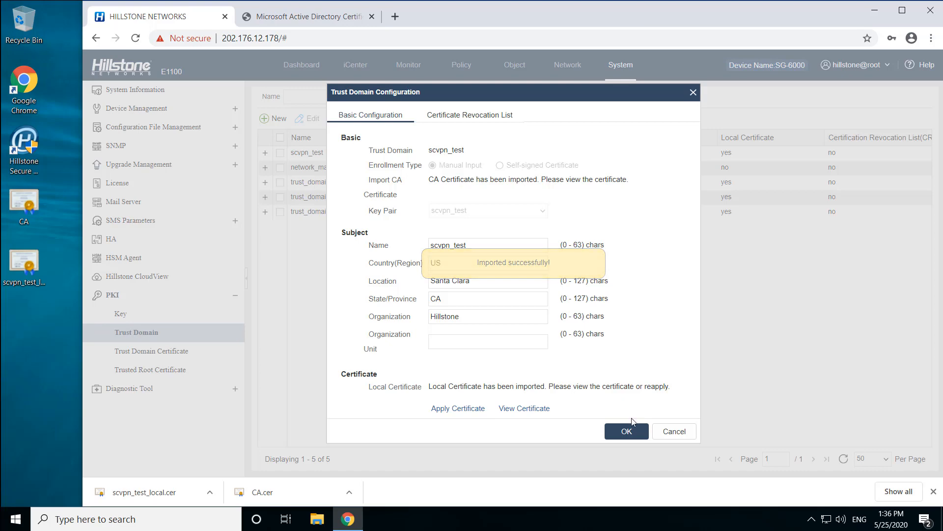
pyautogui.click(627, 430)
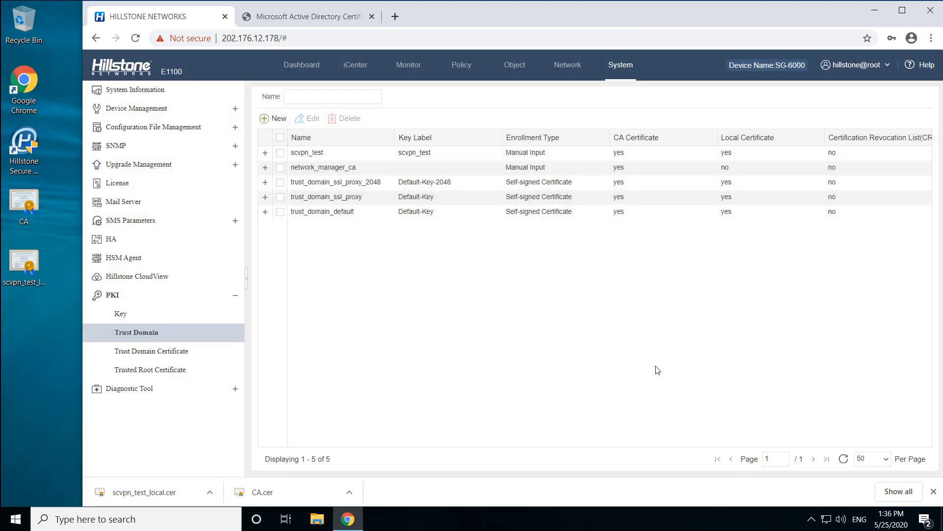
# - In the trust domain certificate settings, choose trust domain scvpn_test with PKCS#12 content, and enter and confirm the certificate password
pyautogui.click(187, 352)
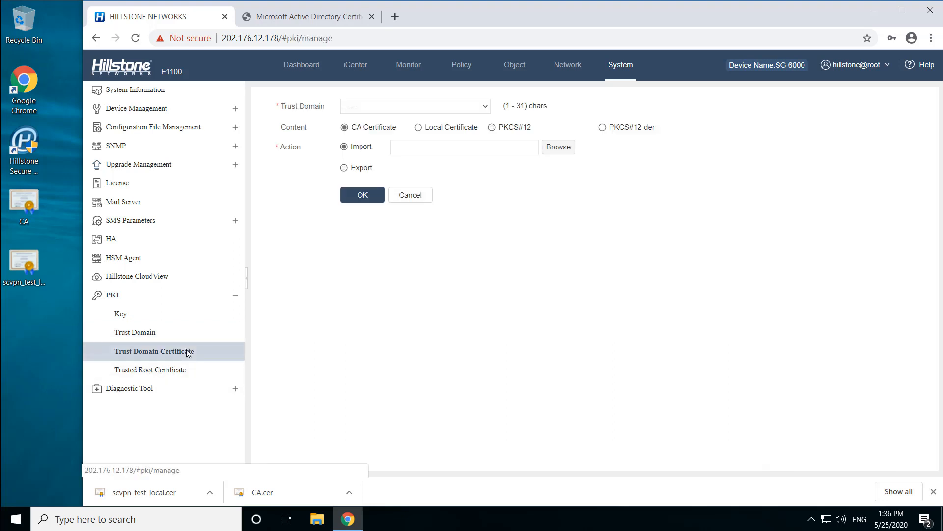
pyautogui.click(484, 109)
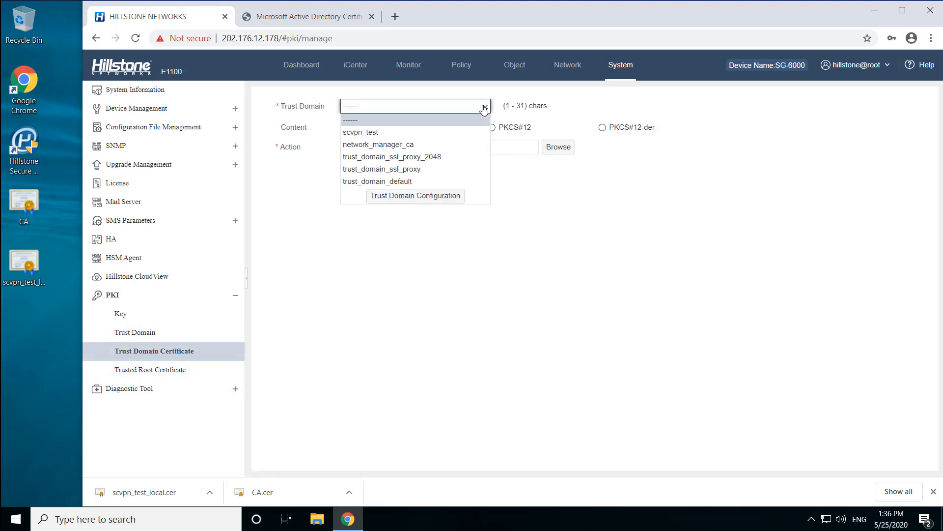
pyautogui.click(461, 132)
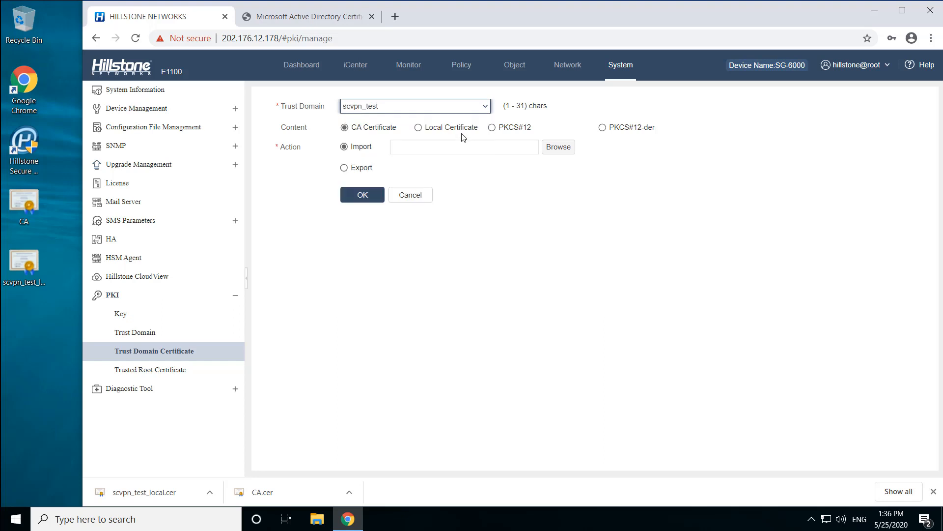
pyautogui.click(493, 128)
pyautogui.click(368, 142)
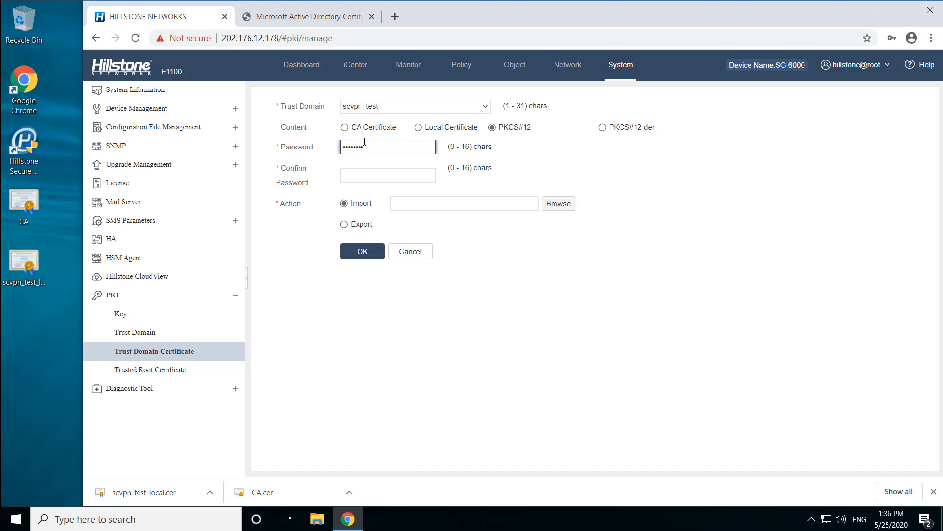
pyautogui.click(363, 170)
pyautogui.write('h')
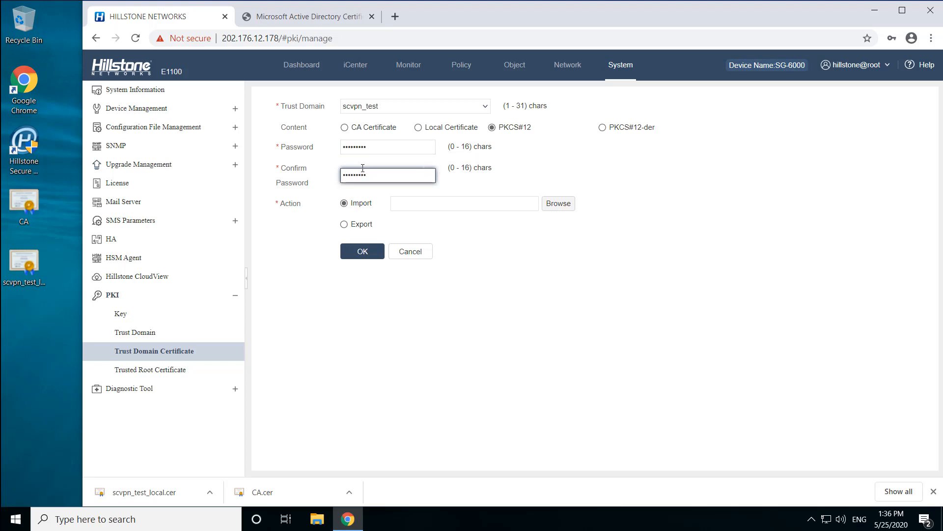
# - Export the PKCS#12 certificate and save it to the Desktop as scvpn_client.pfx
pyautogui.click(350, 225)
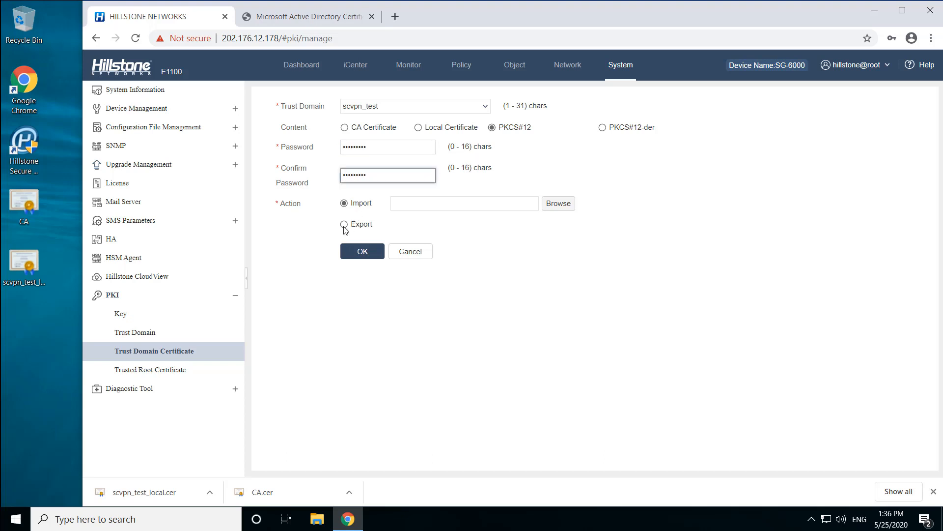
pyautogui.click(365, 253)
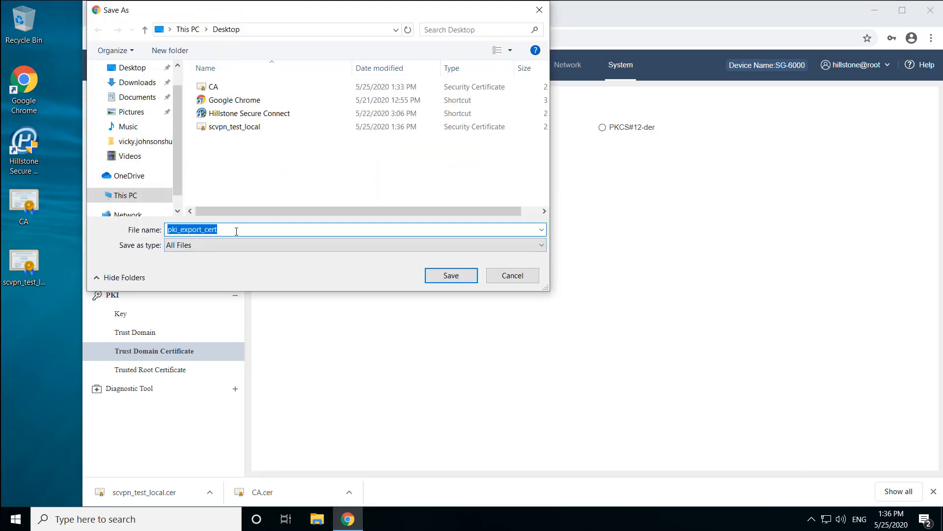
pyautogui.write('scvpn')
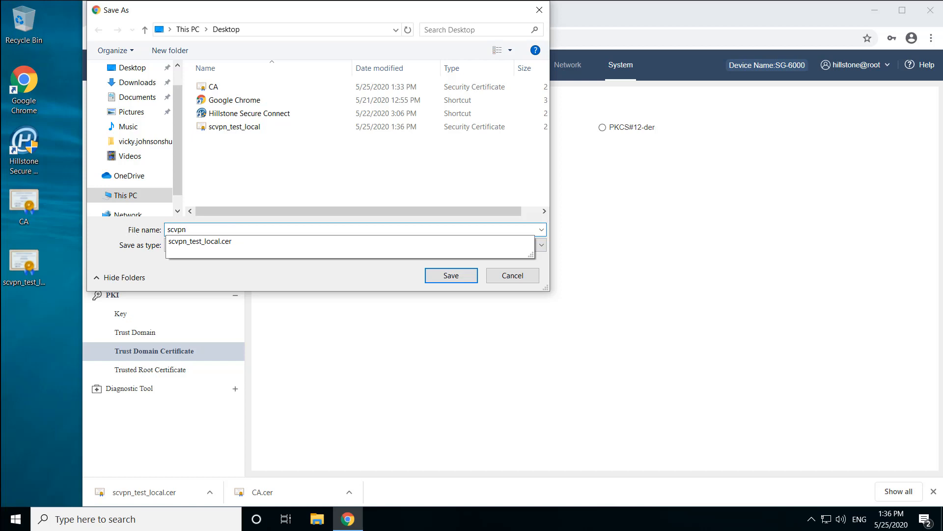
pyautogui.write('_c')
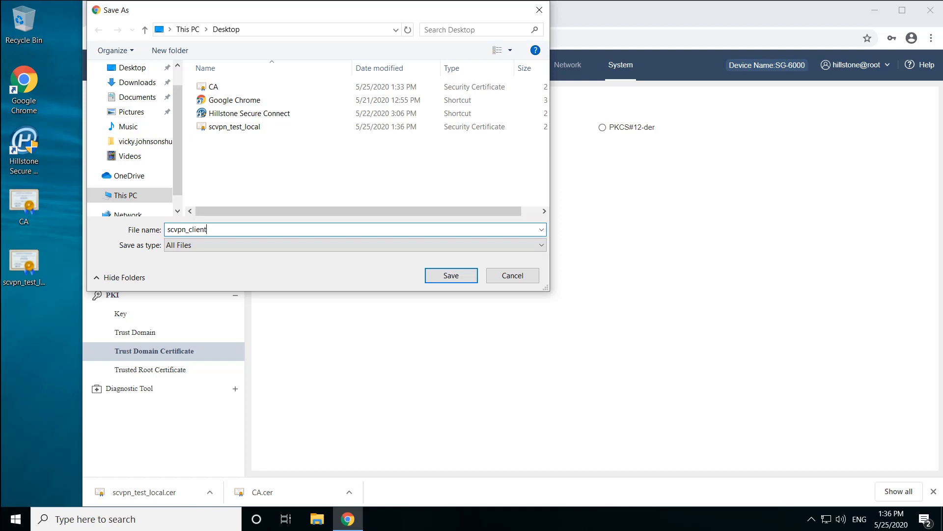
pyautogui.write('lient')
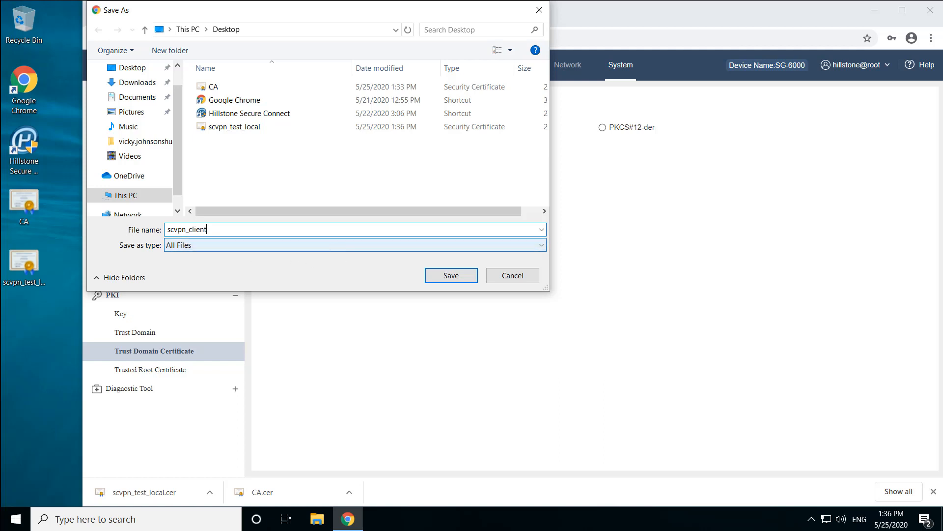
pyautogui.write('.pfx')
pyautogui.click(451, 276)
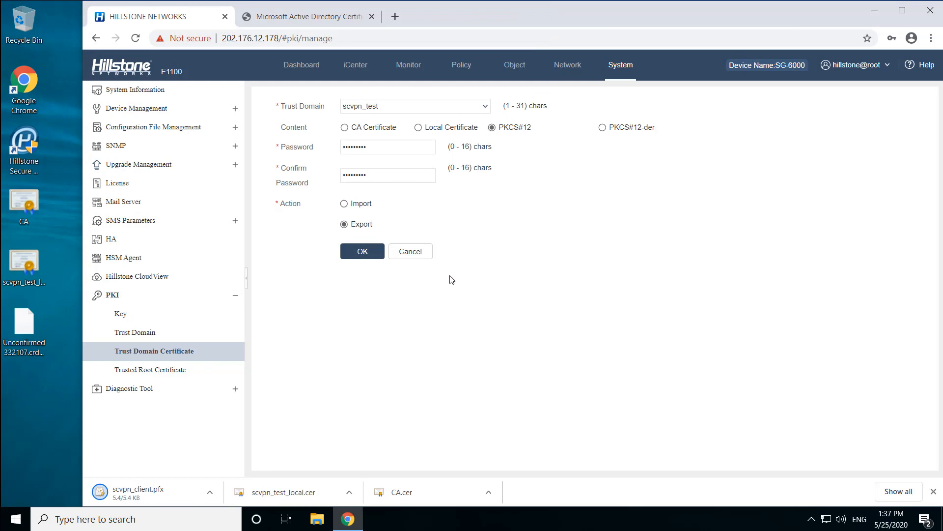
# - Delete the scvpn_test trust domain from the PKI trust domain list
pyautogui.click(160, 323)
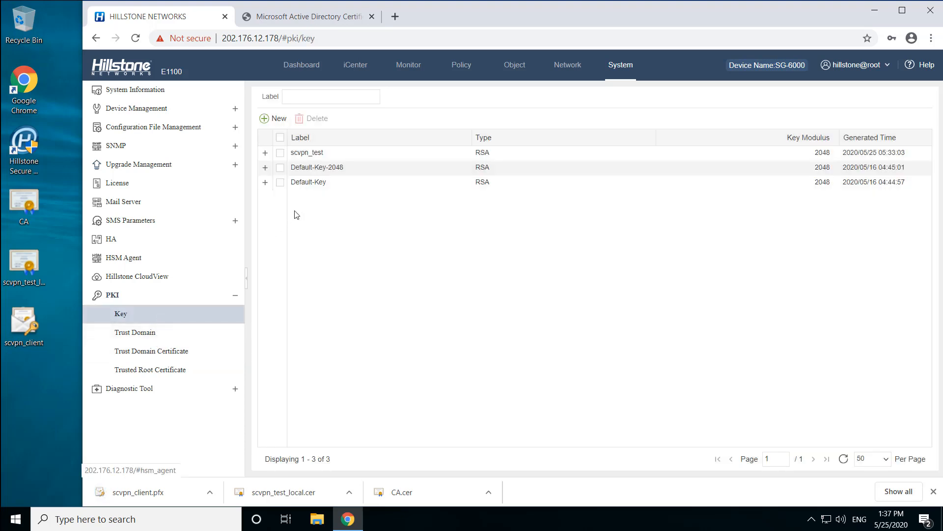
pyautogui.click(171, 334)
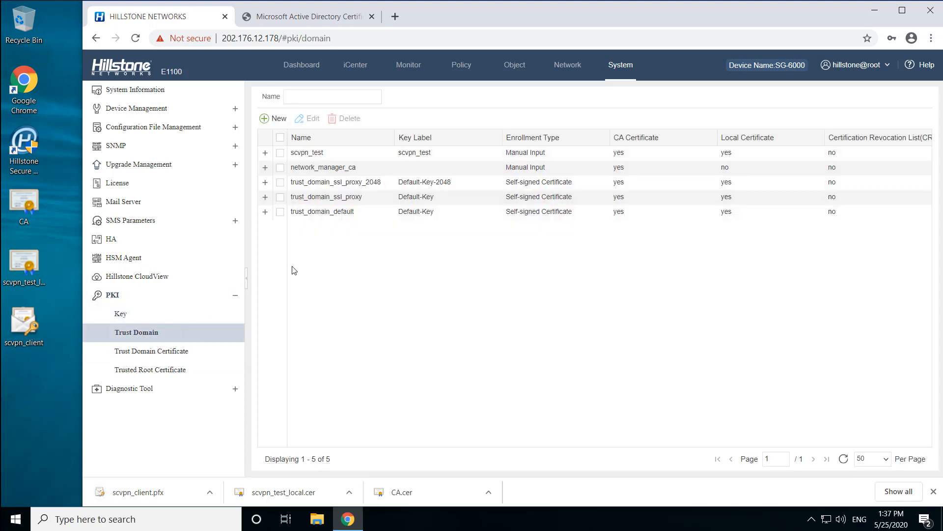
pyautogui.click(364, 152)
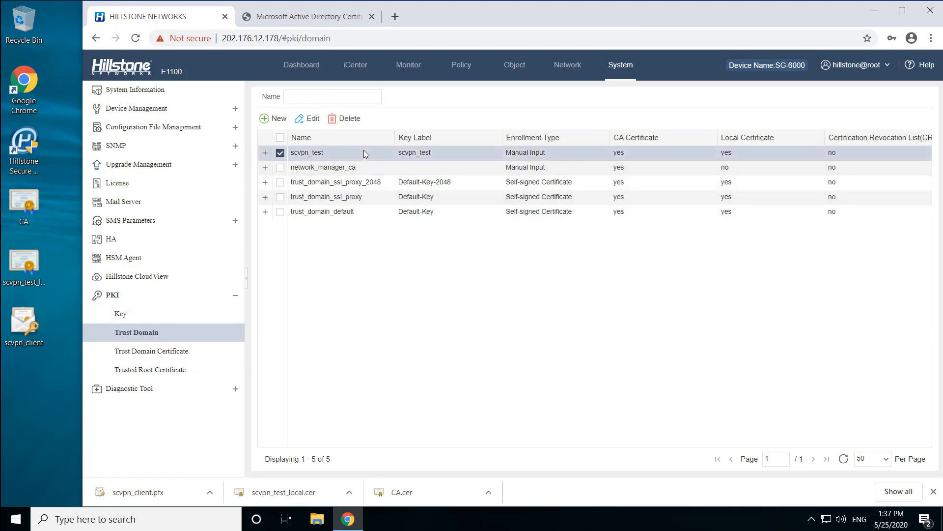
pyautogui.click(343, 119)
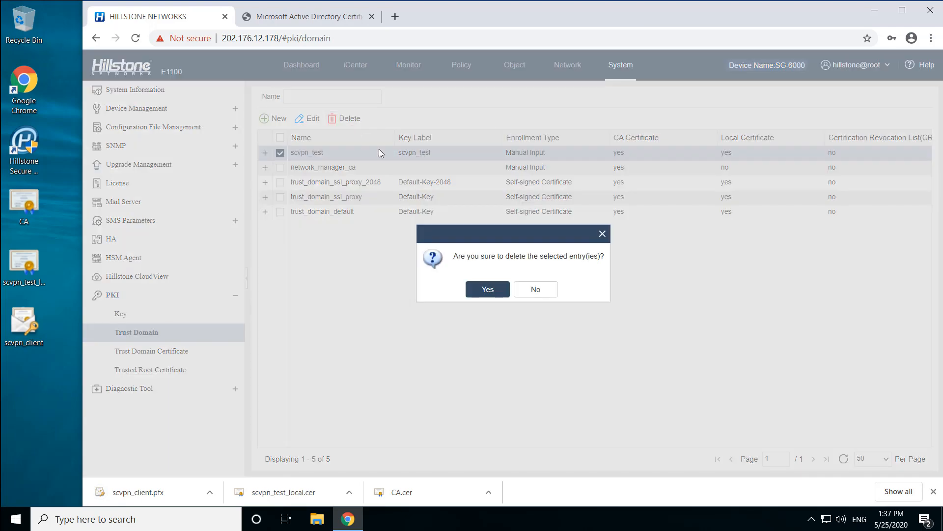
pyautogui.click(488, 289)
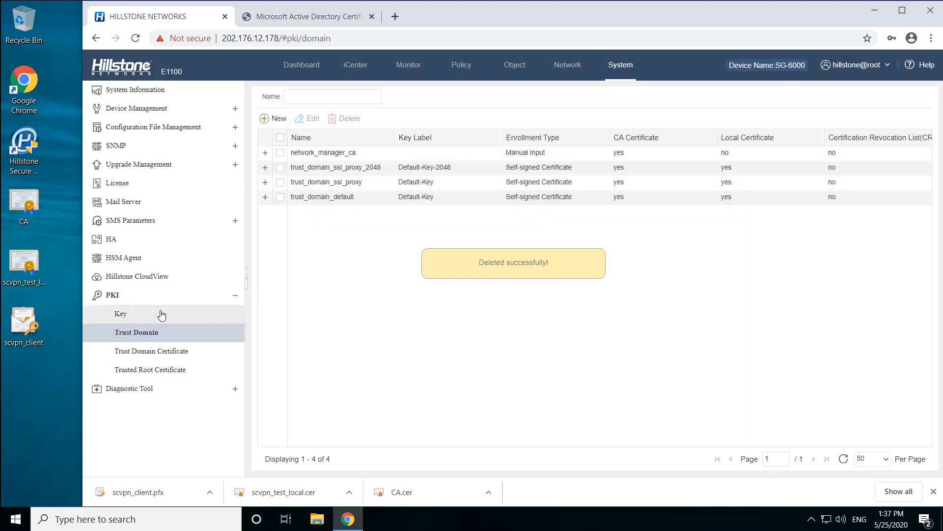
# - Delete the scvpn_test key from the PKI key list and confirm the deletion
pyautogui.click(161, 314)
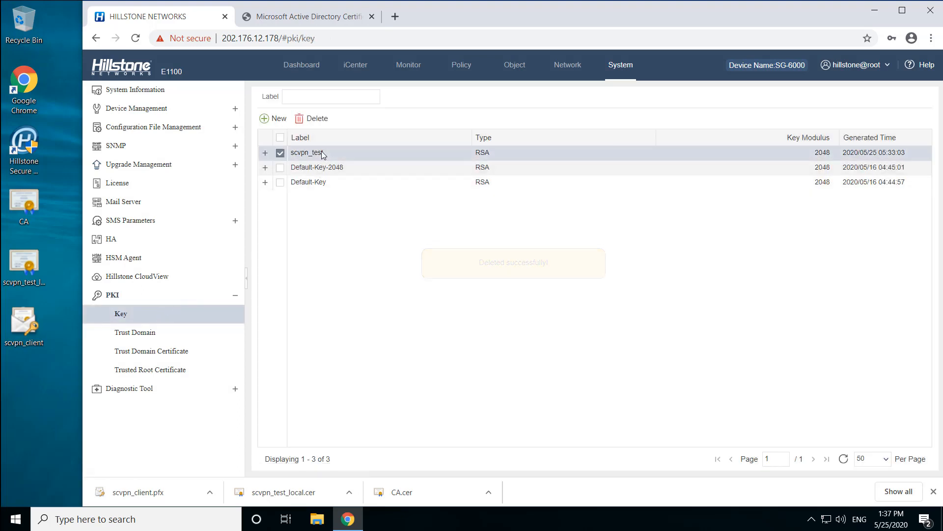
pyautogui.click(322, 151)
pyautogui.click(323, 120)
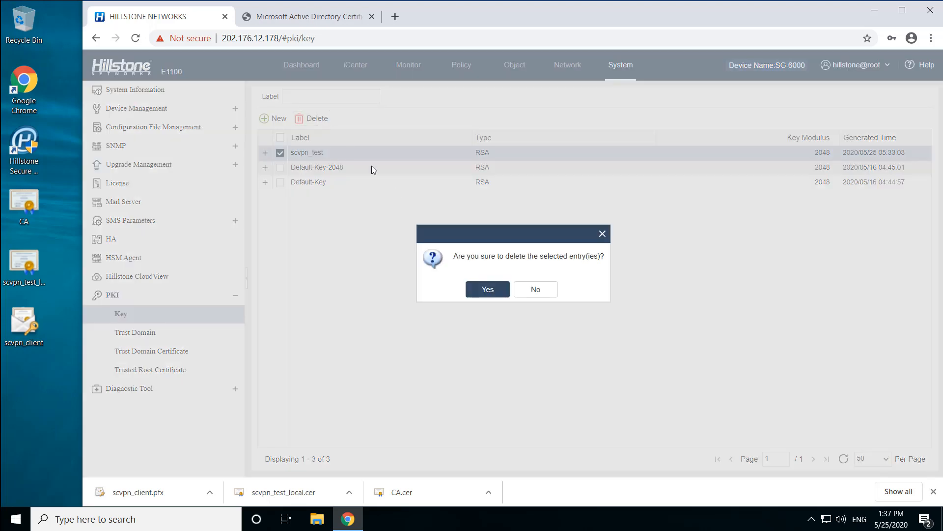
pyautogui.click(490, 293)
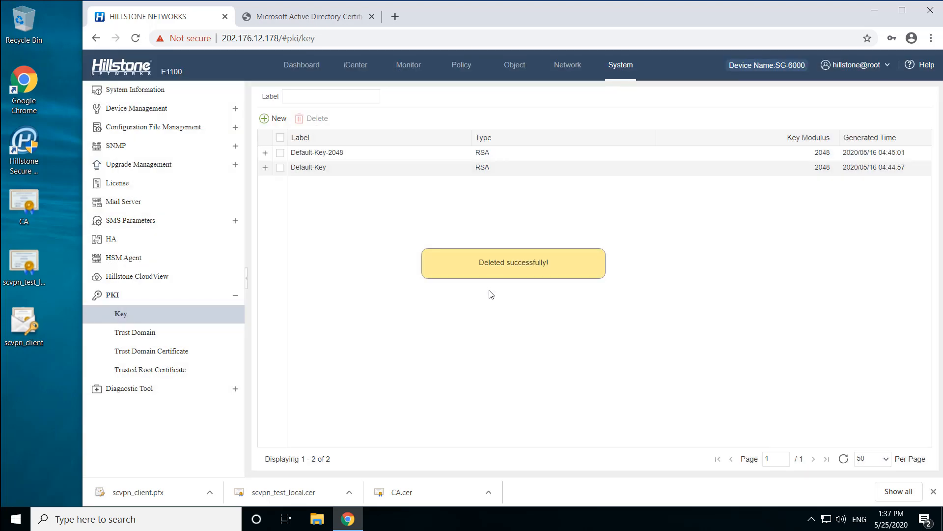
# - Create a manual-input trust domain named scvpn, import CA.cer from the Desktop as its CA certificate, and save the domain
pyautogui.click(172, 332)
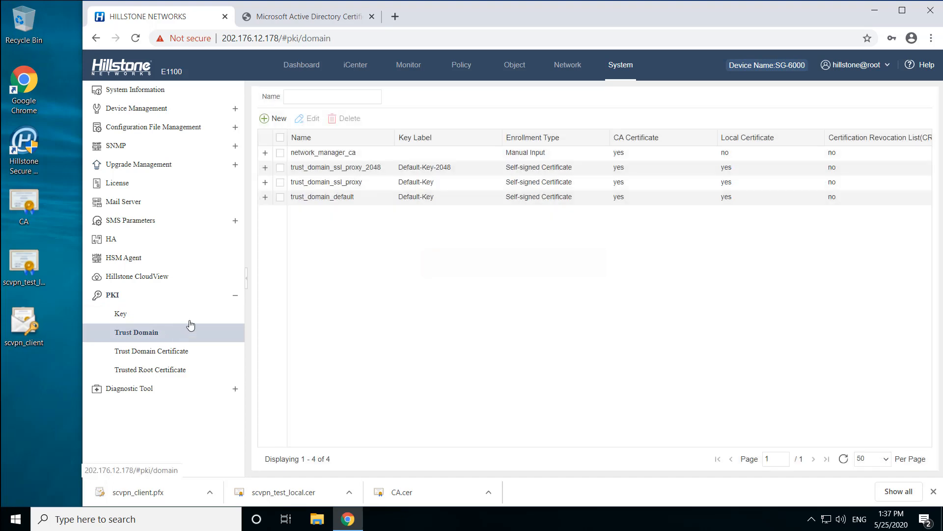
pyautogui.click(275, 120)
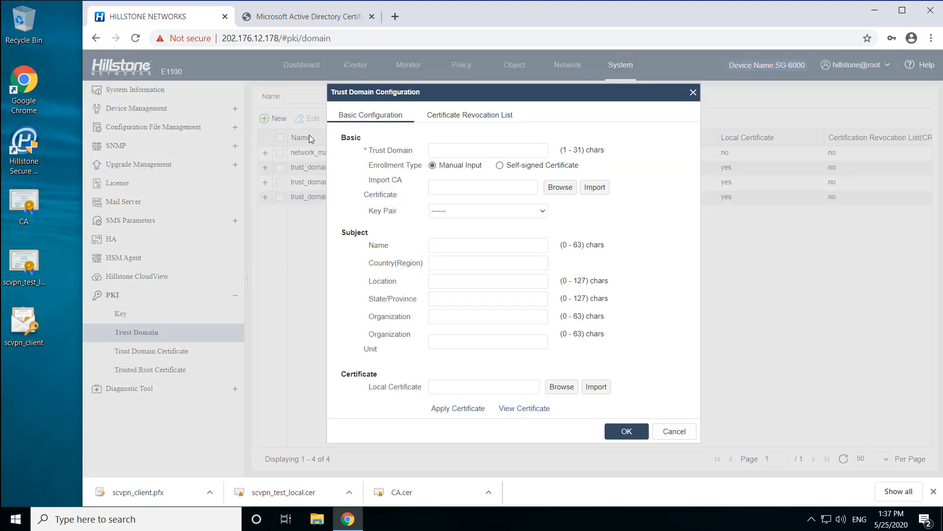
pyautogui.click(462, 151)
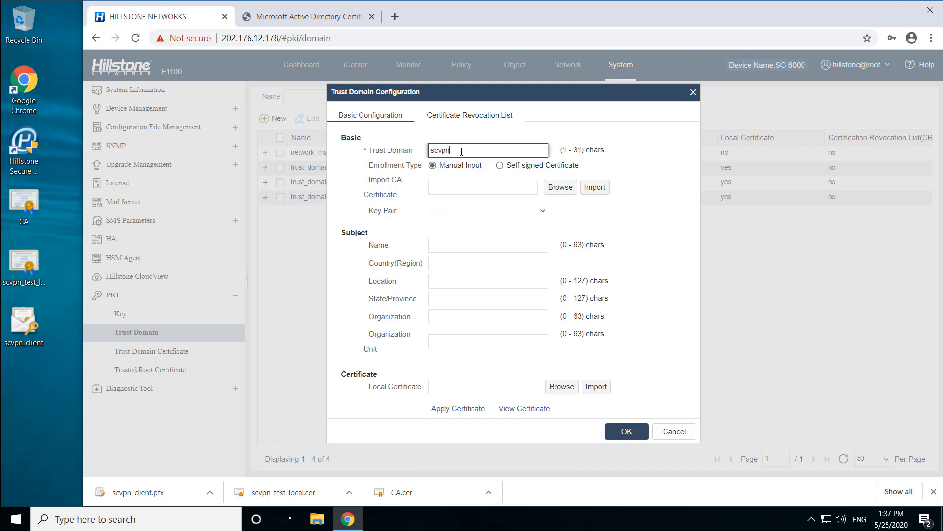
pyautogui.click(563, 191)
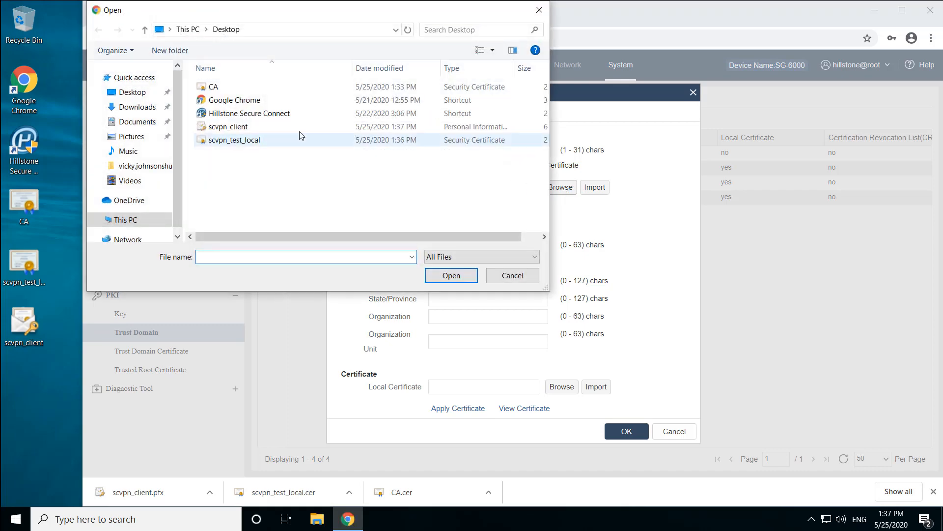
pyautogui.click(261, 88)
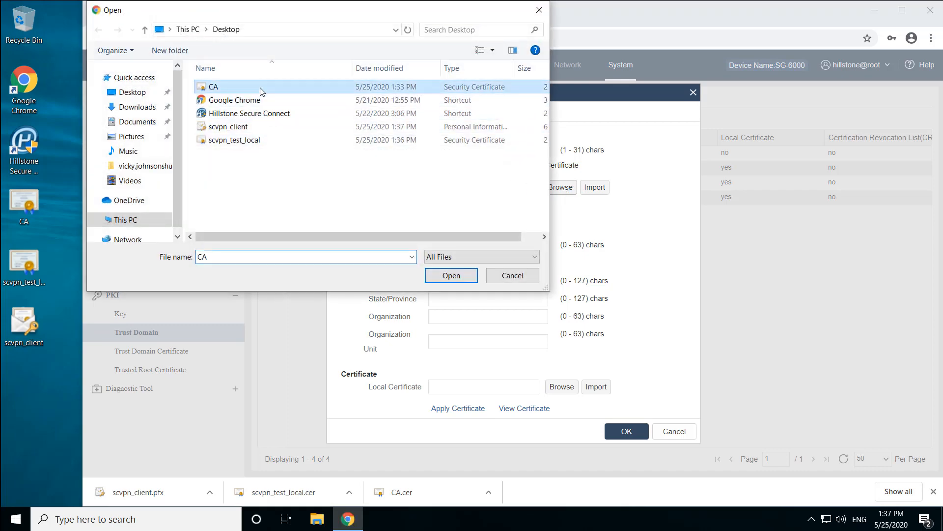
pyautogui.click(449, 276)
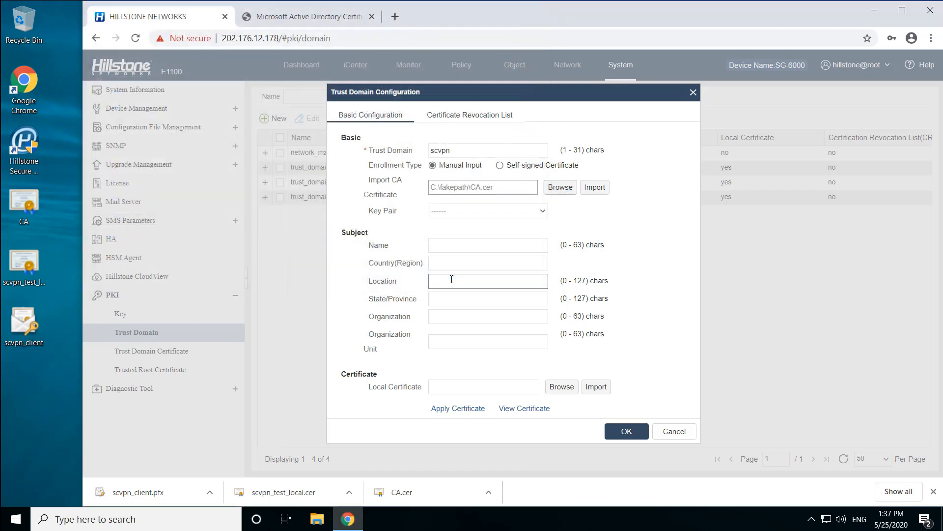
pyautogui.click(596, 189)
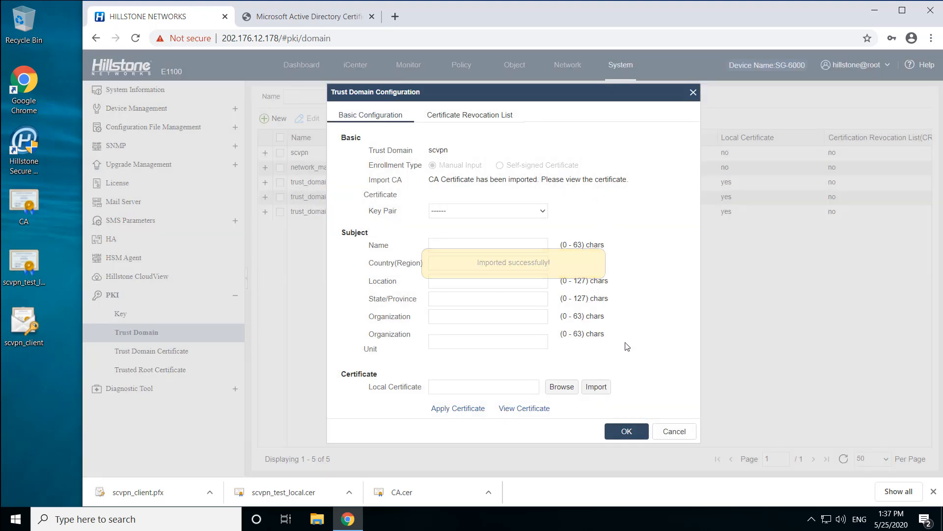
pyautogui.click(628, 432)
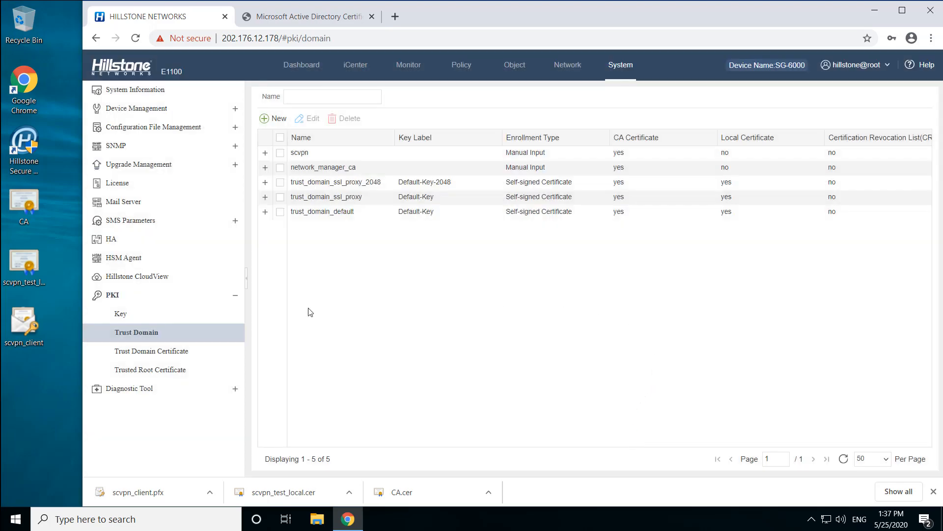
# - Import scvpn_client.pfx from the Desktop into the current user's certificate store, entering the private key password and keeping the default import options
pyautogui.doubleClick(31, 331)
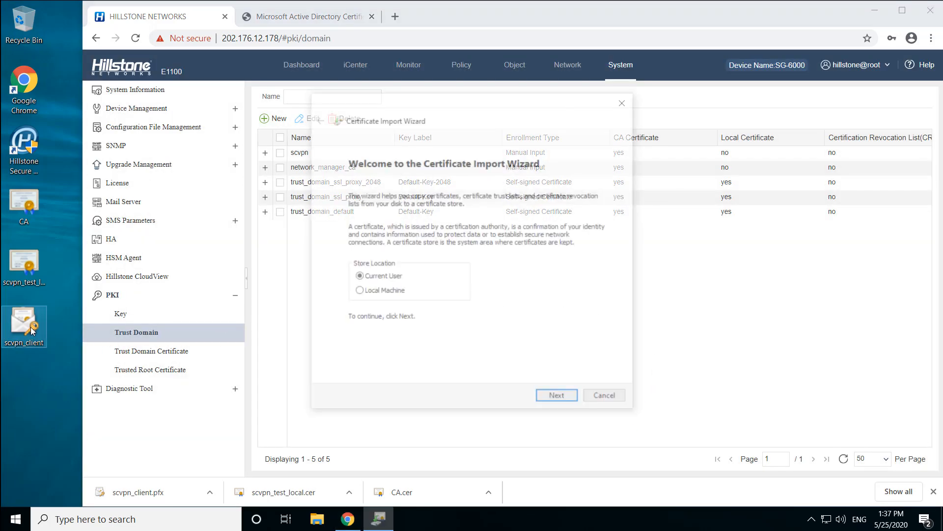
pyautogui.click(560, 400)
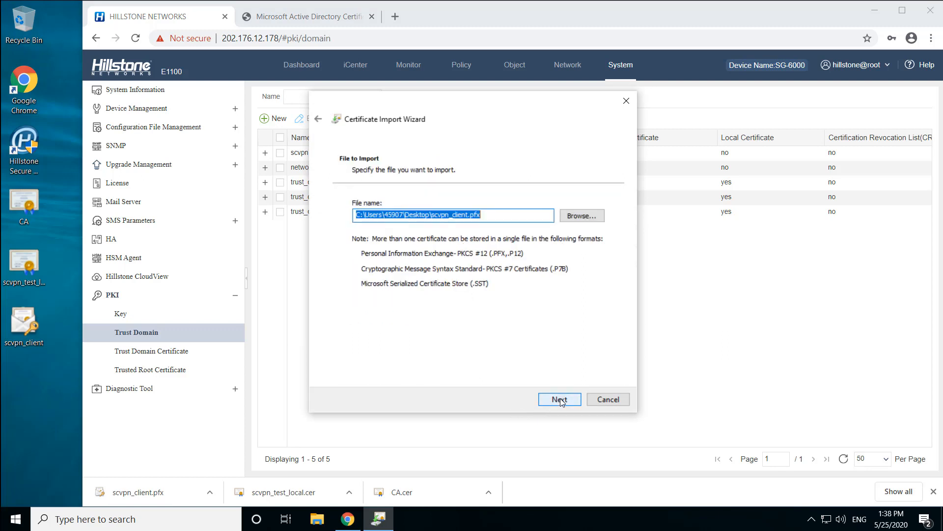
pyautogui.click(560, 400)
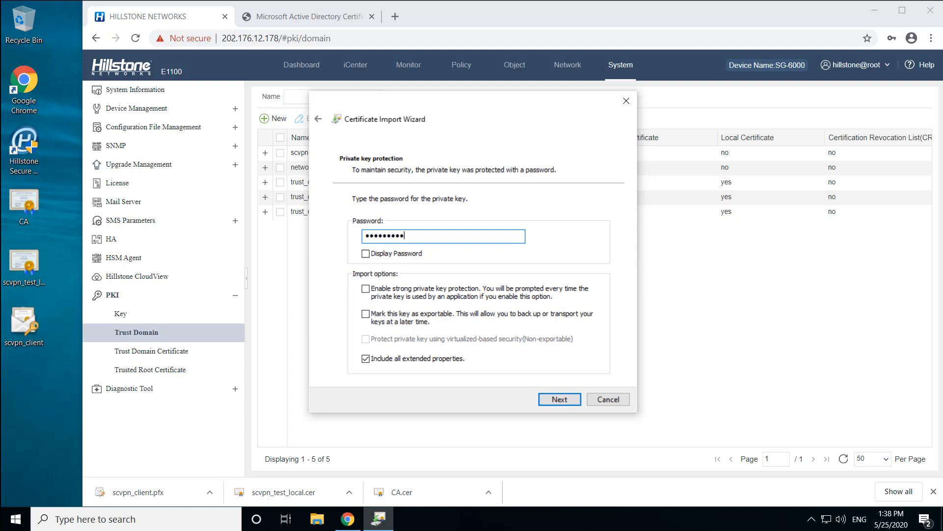
pyautogui.click(562, 400)
pyautogui.click(561, 399)
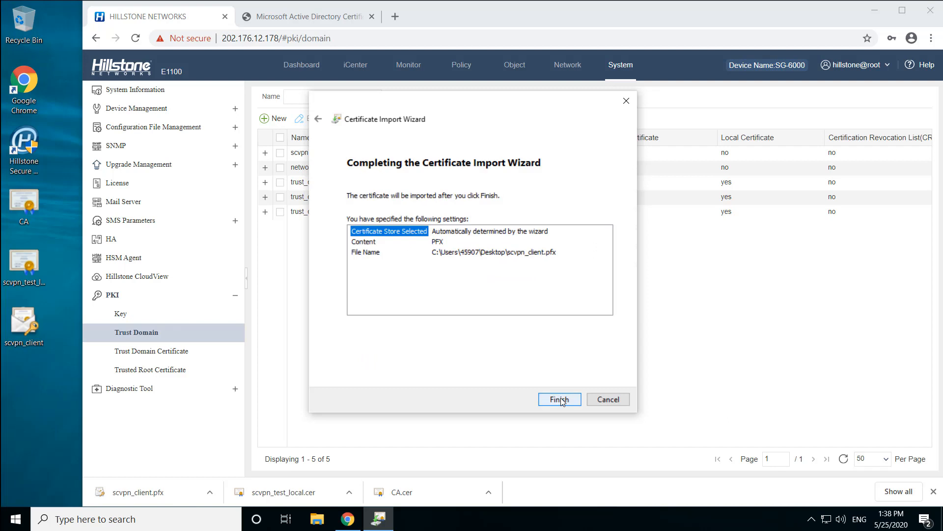
pyautogui.click(561, 399)
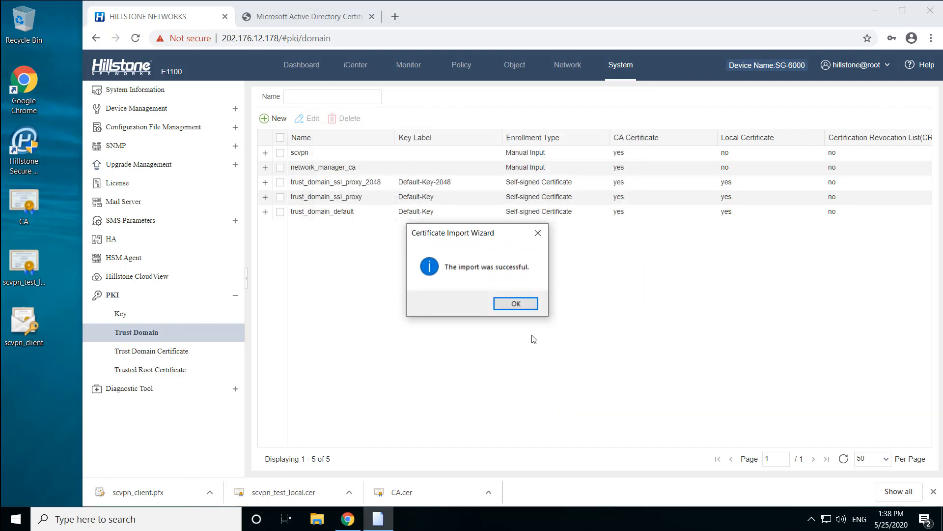
pyautogui.click(515, 303)
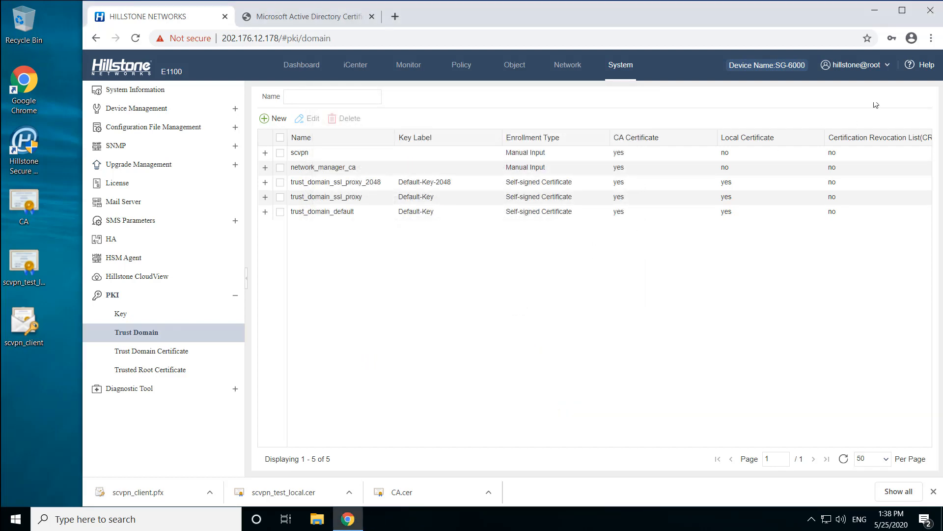
# - Check the personal certificates in Chrome's certificate manager for the imported scvpn_test client certificate
pyautogui.click(926, 43)
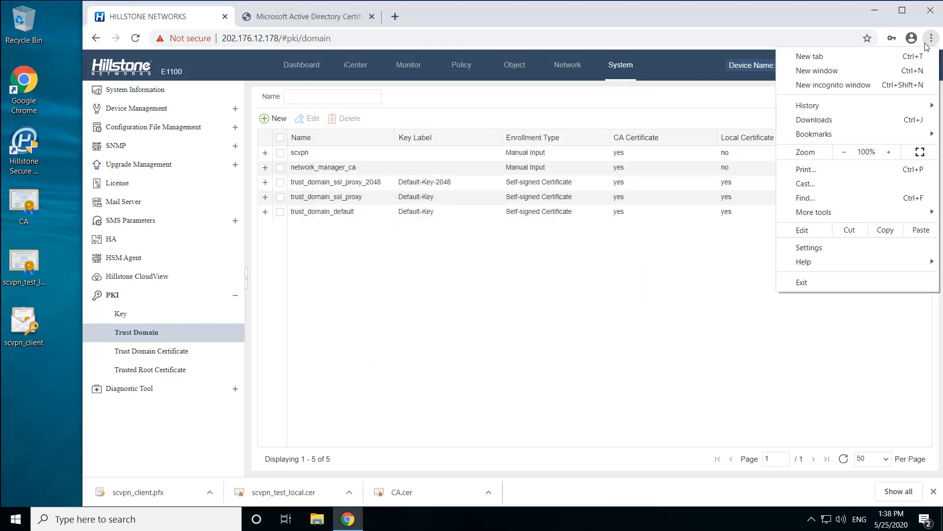
pyautogui.click(815, 248)
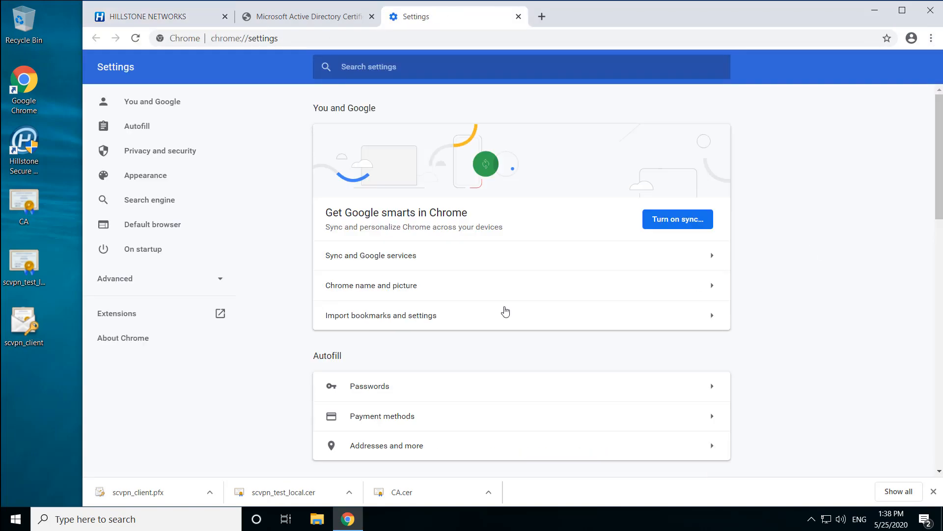
pyautogui.scroll(-3, 505, 281)
pyautogui.scroll(-4, 507, 278)
pyautogui.click(554, 236)
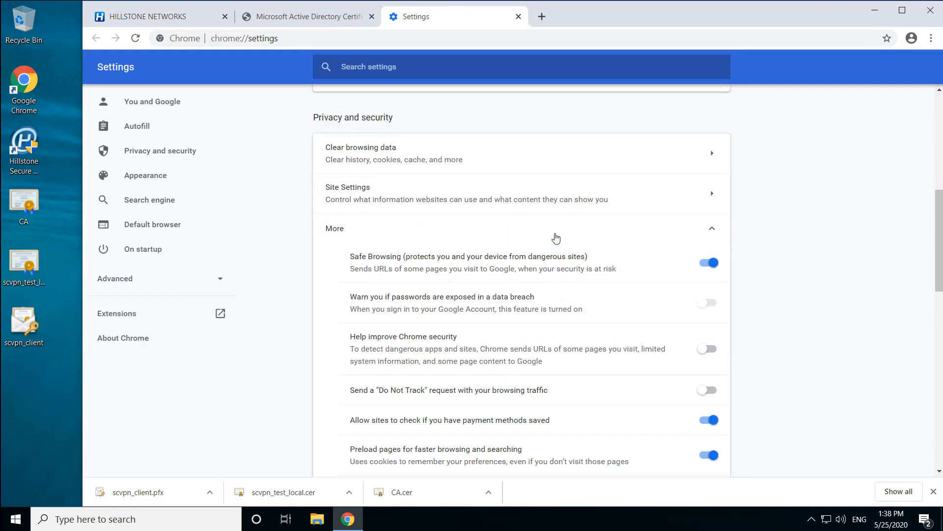
pyautogui.scroll(-3, 560, 240)
pyautogui.scroll(-2, 559, 241)
pyautogui.click(562, 244)
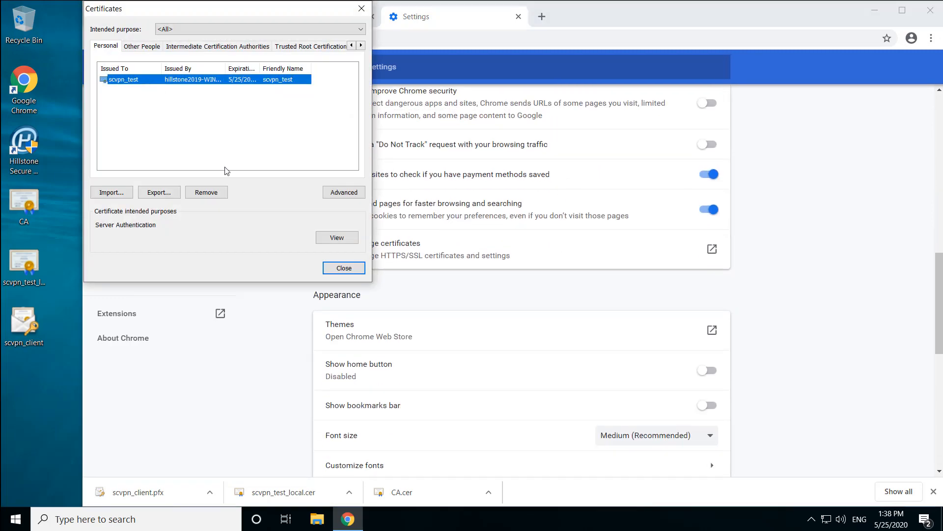
pyautogui.click(342, 268)
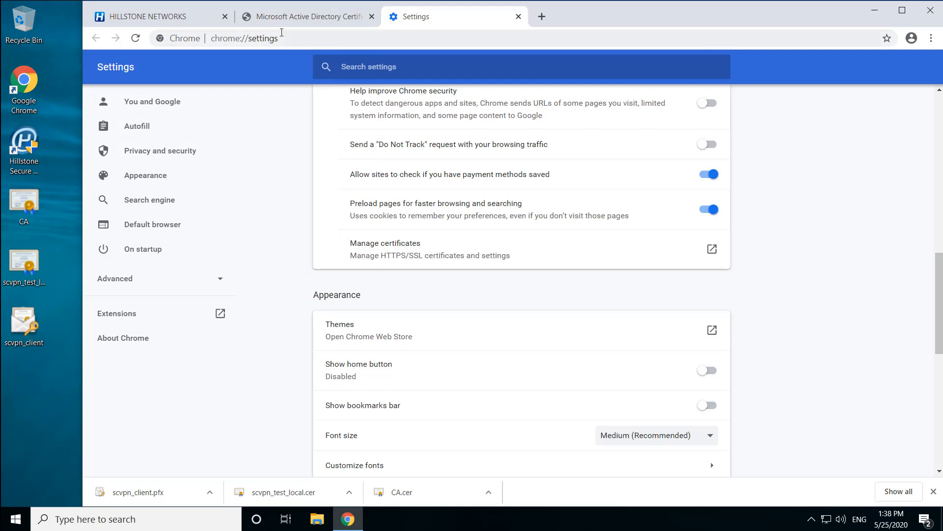
# - Back in the Hillstone interface, enable client certificate authentication with Username/Password + Digital Certificate in the sslvpn instance's advanced client settings
pyautogui.click(177, 16)
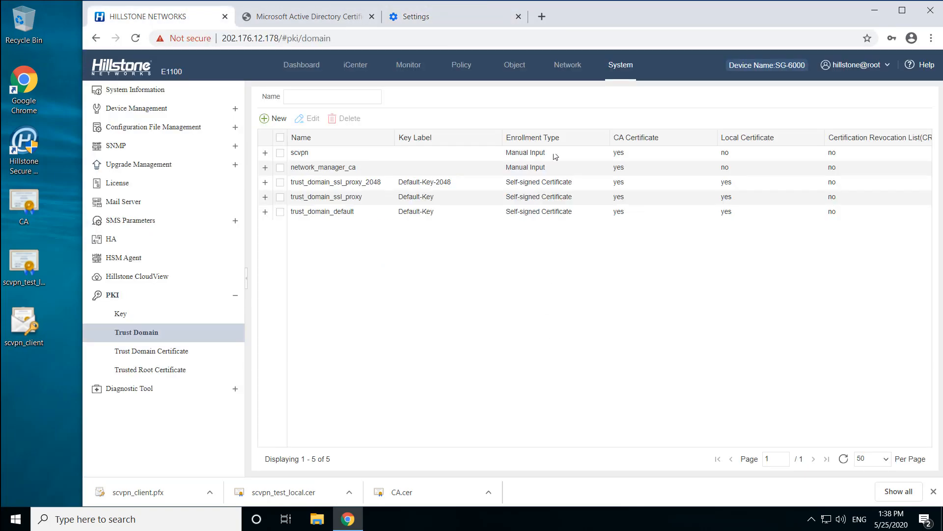
pyautogui.click(566, 66)
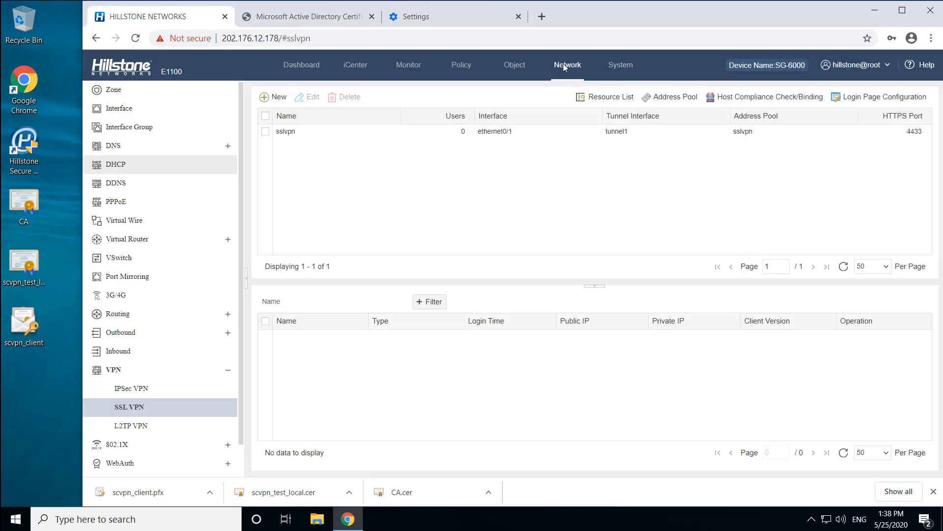
pyautogui.click(301, 132)
pyautogui.click(312, 97)
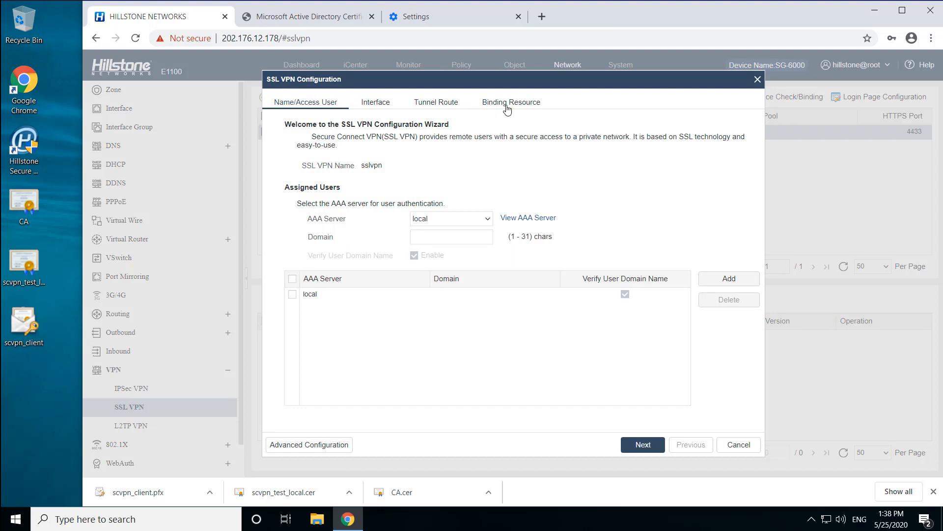
pyautogui.click(316, 447)
pyautogui.click(650, 104)
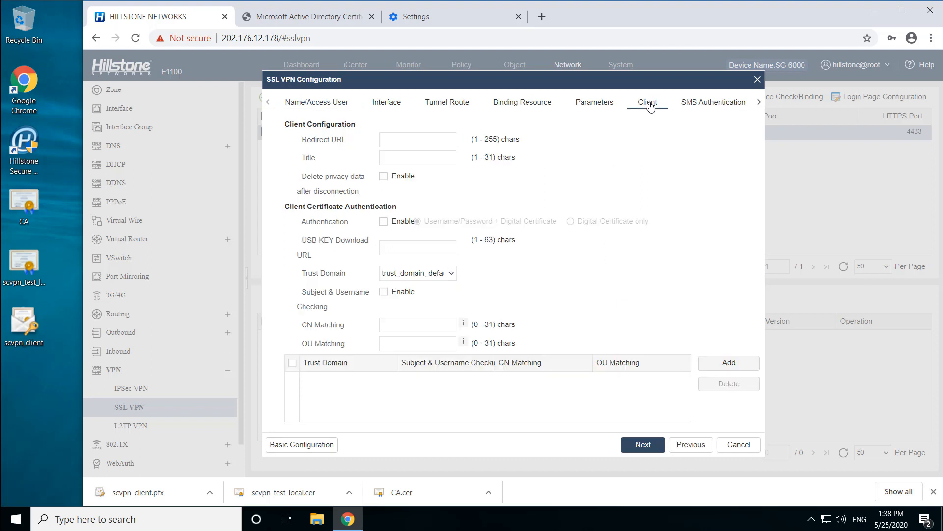
pyautogui.click(384, 222)
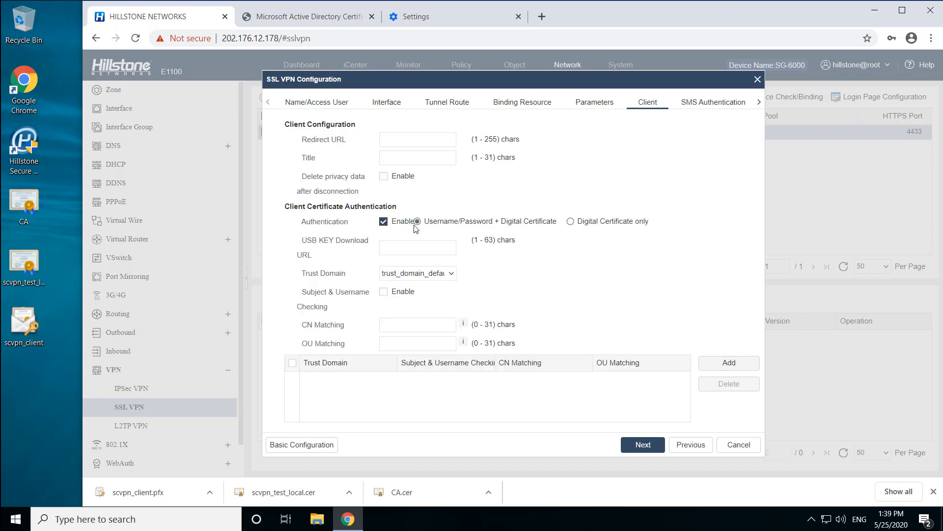
# - Add scvpn as the trust domain for client certificate authentication and complete the SSL VPN configuration, leaving the remaining wizard pages unchanged
pyautogui.click(431, 273)
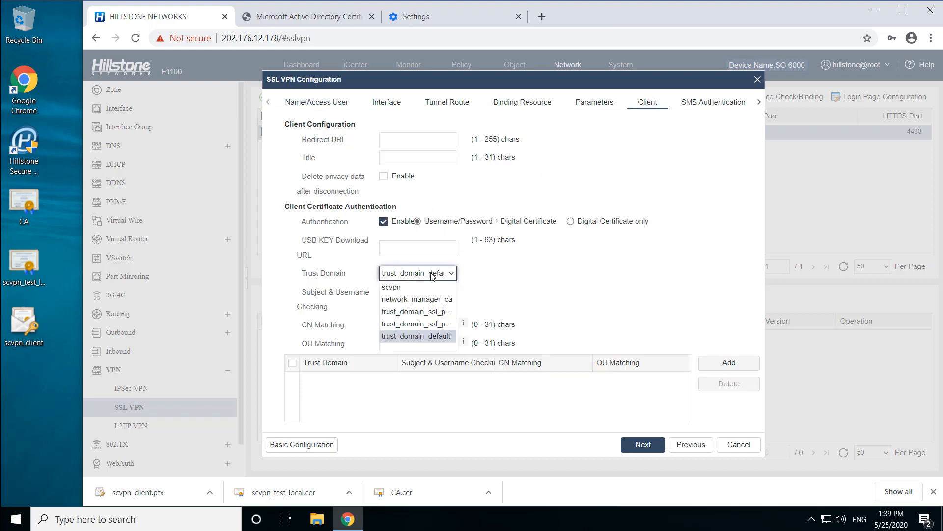
pyautogui.click(431, 287)
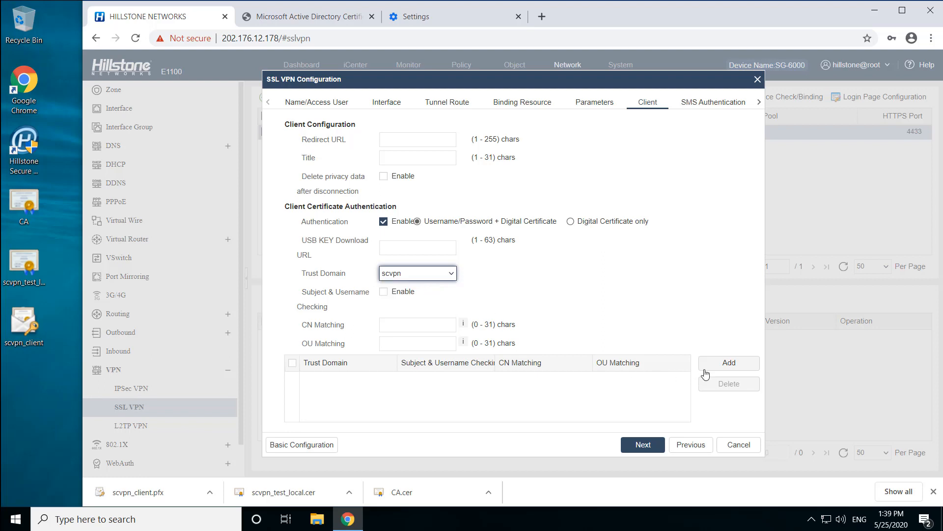
pyautogui.click(723, 363)
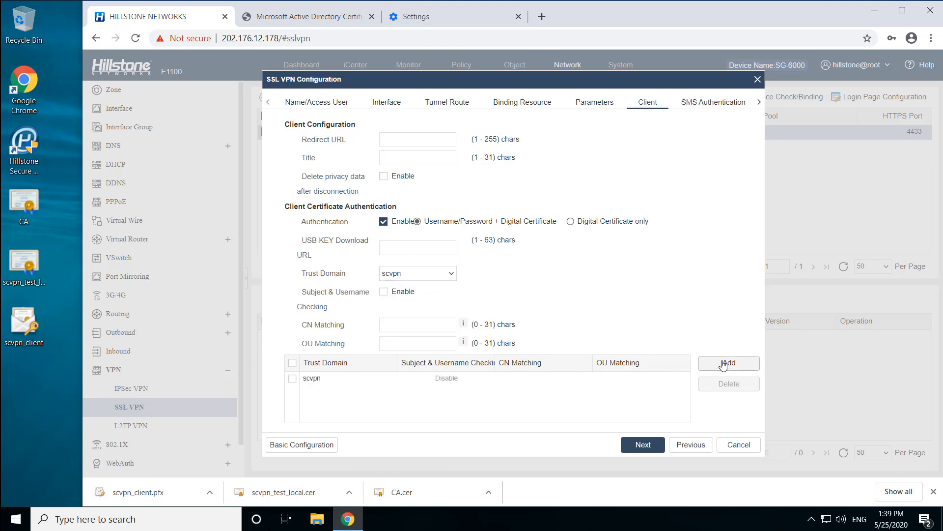
pyautogui.click(643, 444)
pyautogui.click(646, 445)
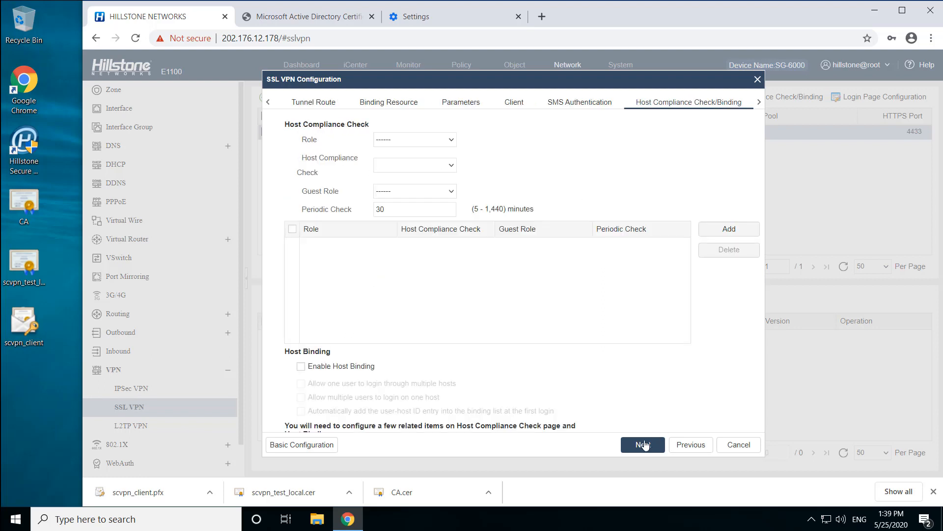
pyautogui.click(646, 445)
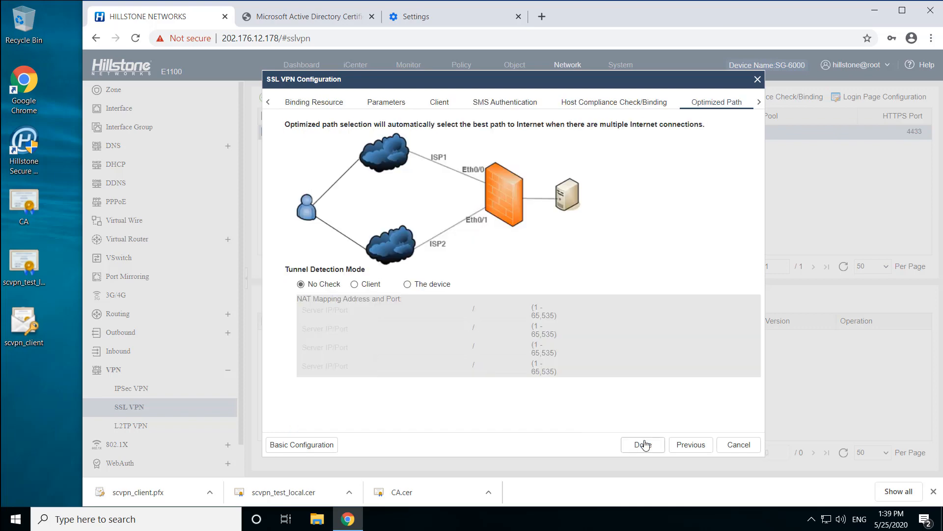
pyautogui.click(644, 444)
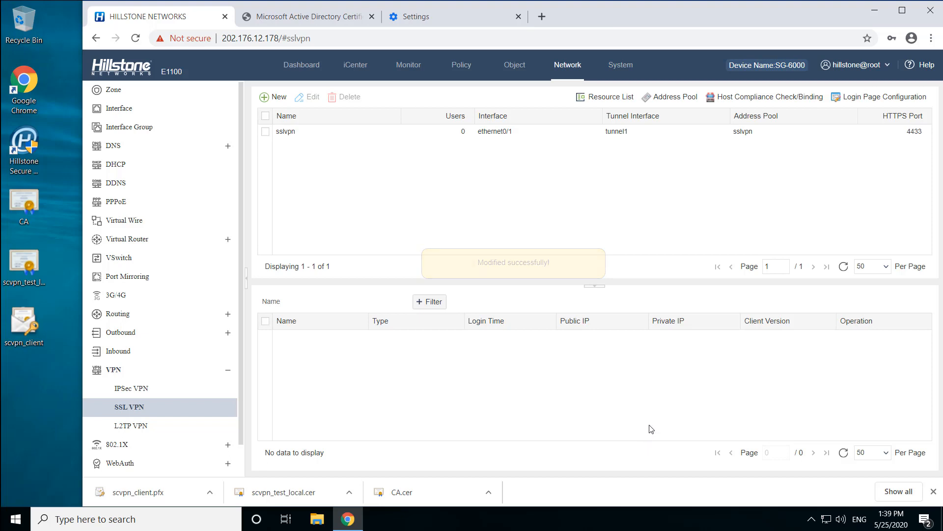
# - Switch to Hillstone Secure Connect and set the TLS/SSL login mode to Username/Password + Digital Certificate, using the scvpn_test file certificate
pyautogui.click(812, 520)
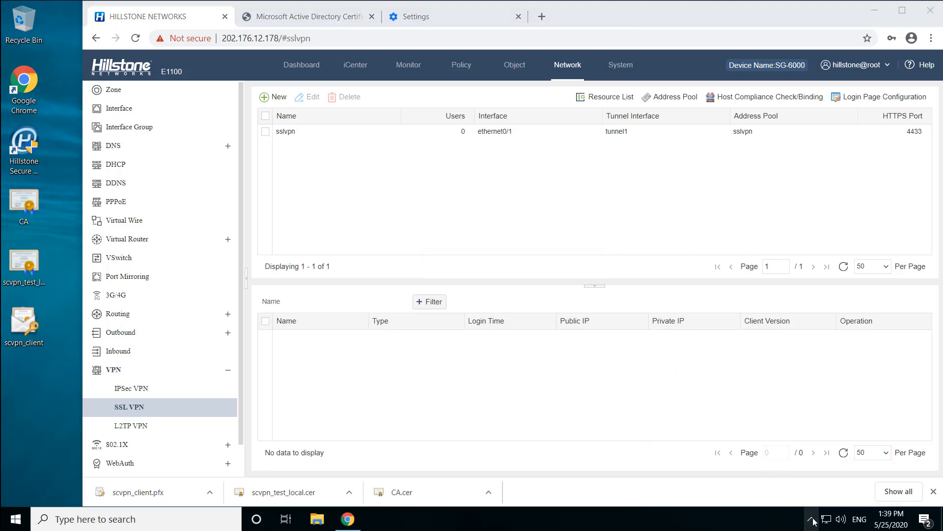
pyautogui.click(799, 496)
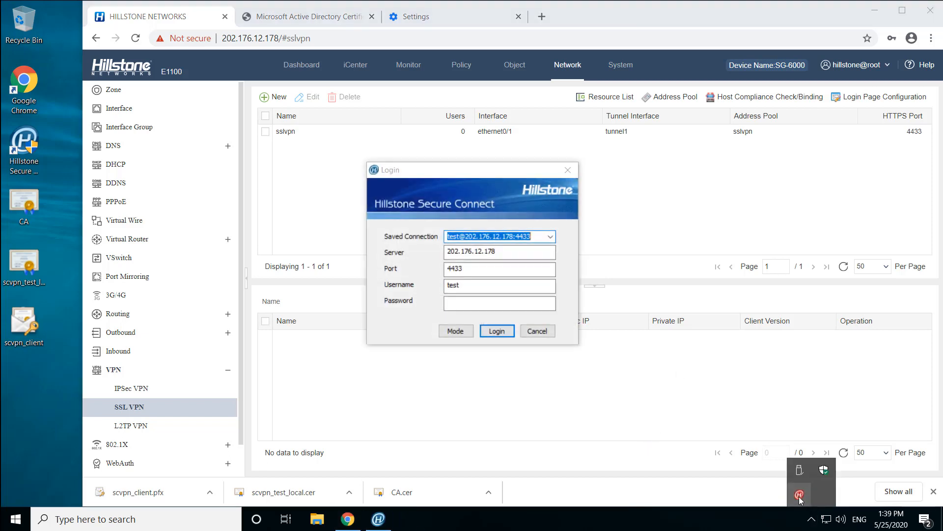
pyautogui.click(453, 331)
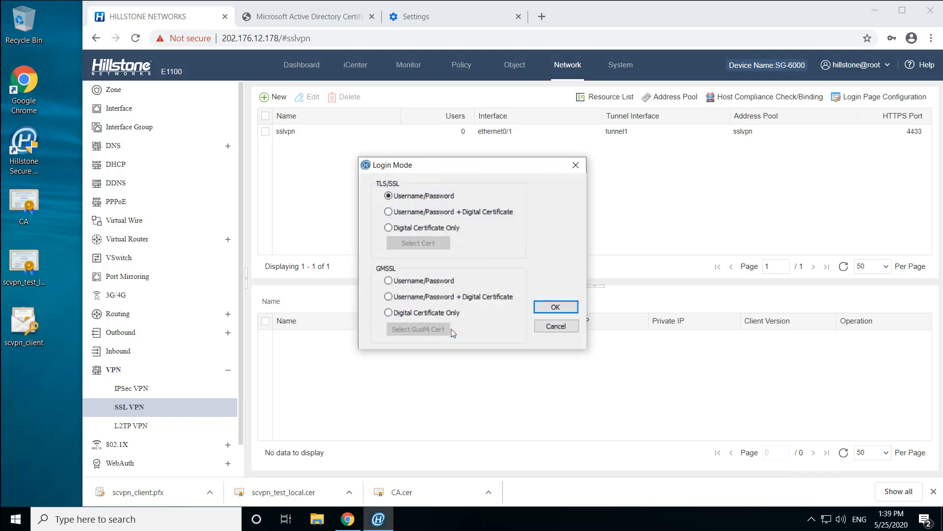
pyautogui.click(412, 212)
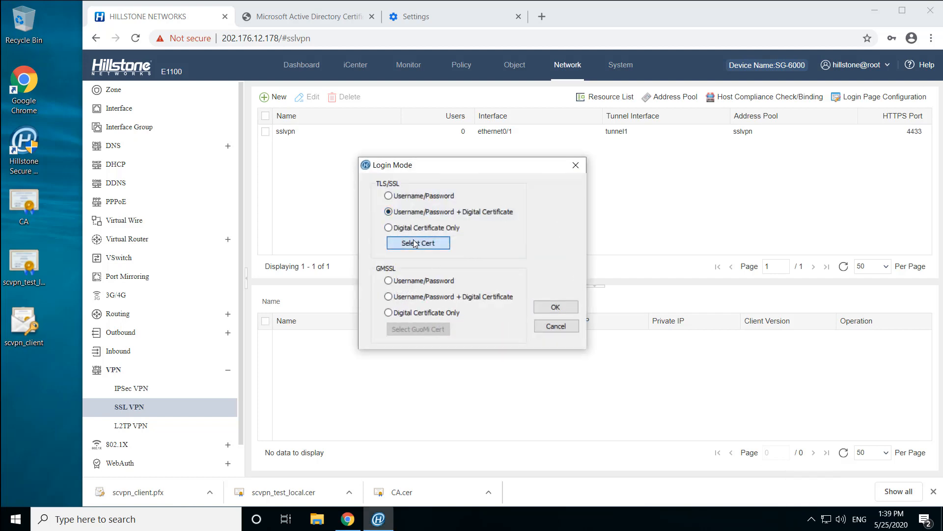
pyautogui.click(418, 243)
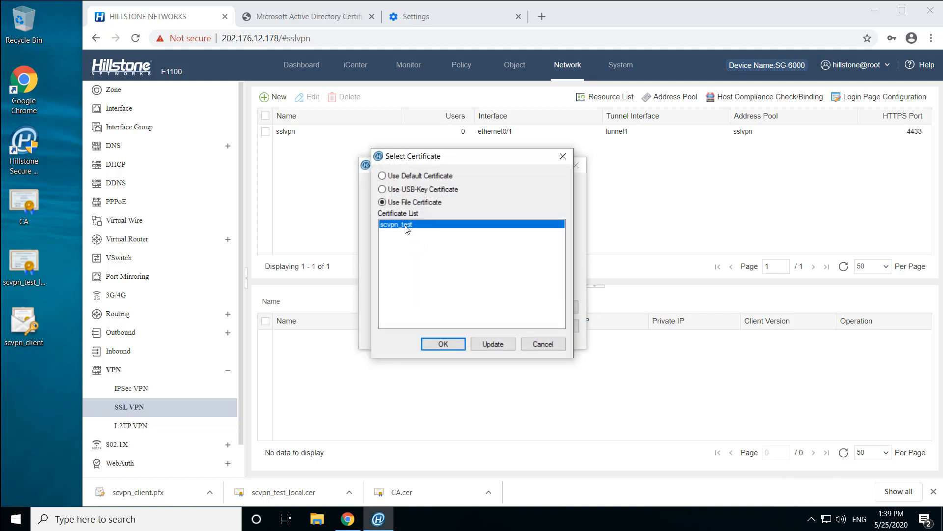
pyautogui.click(444, 343)
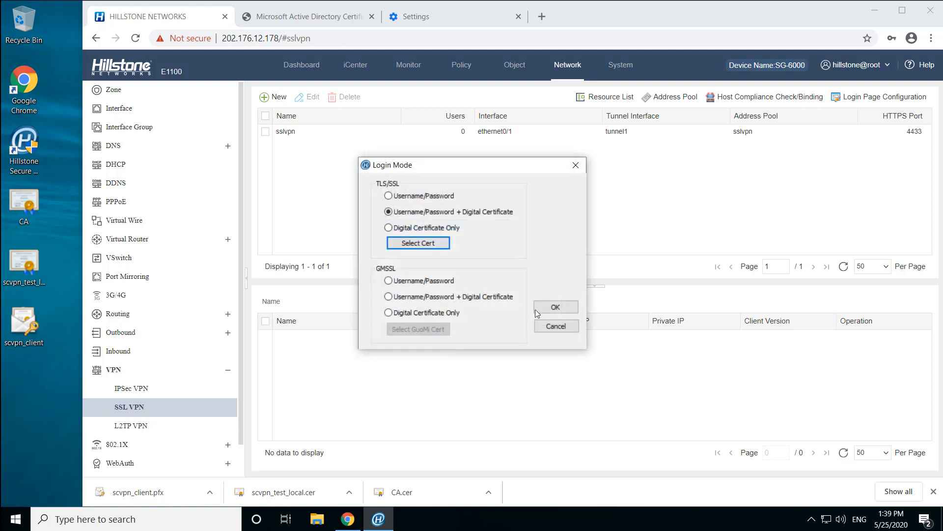
pyautogui.click(556, 307)
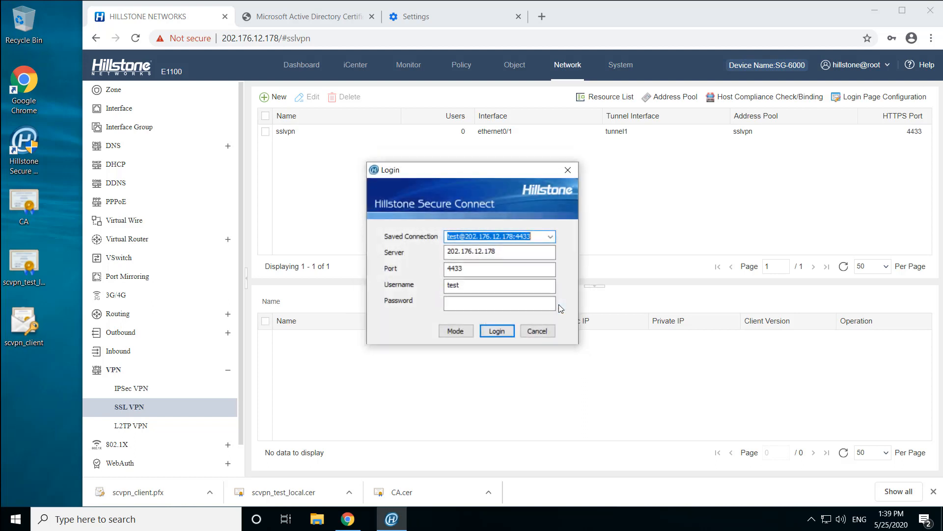
# - Log in to the VPN with the test account's password, and check the online users of the sslvpn instance in the Hillstone interface
pyautogui.click(456, 302)
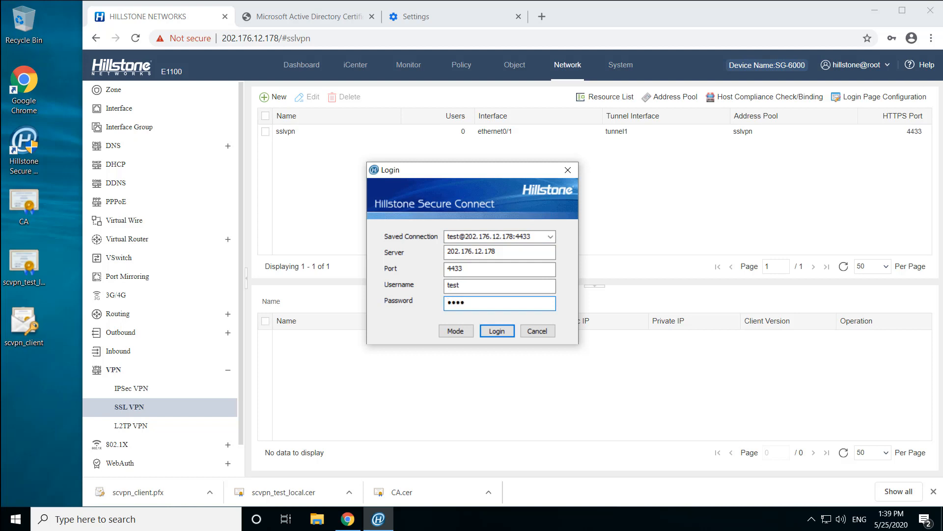
pyautogui.click(497, 330)
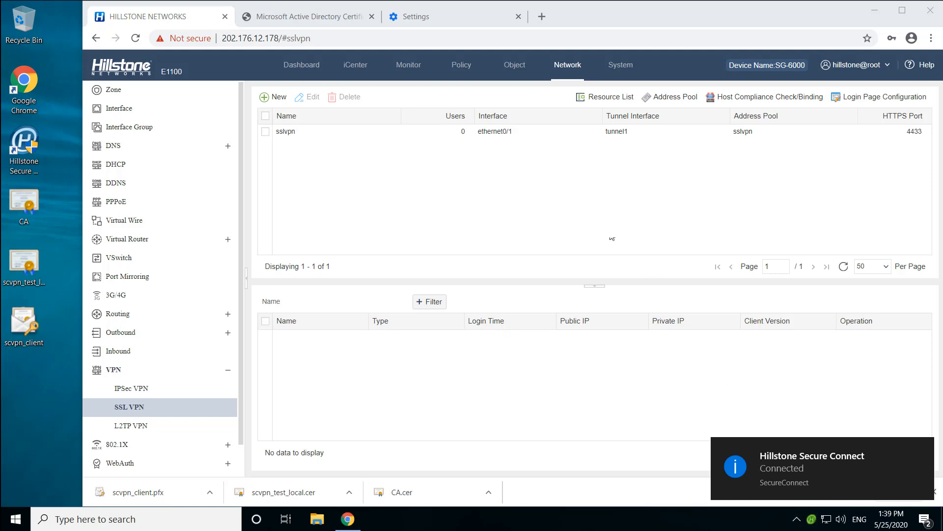
pyautogui.click(923, 449)
pyautogui.click(316, 131)
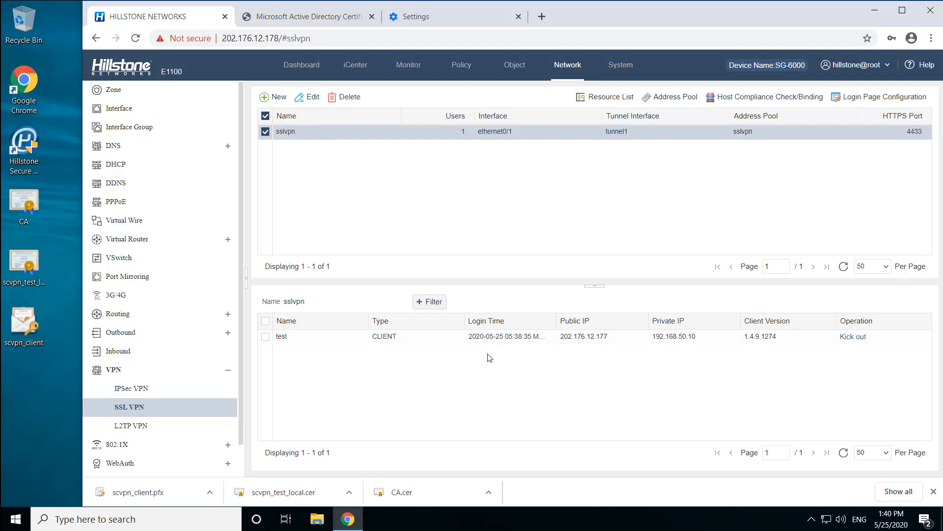